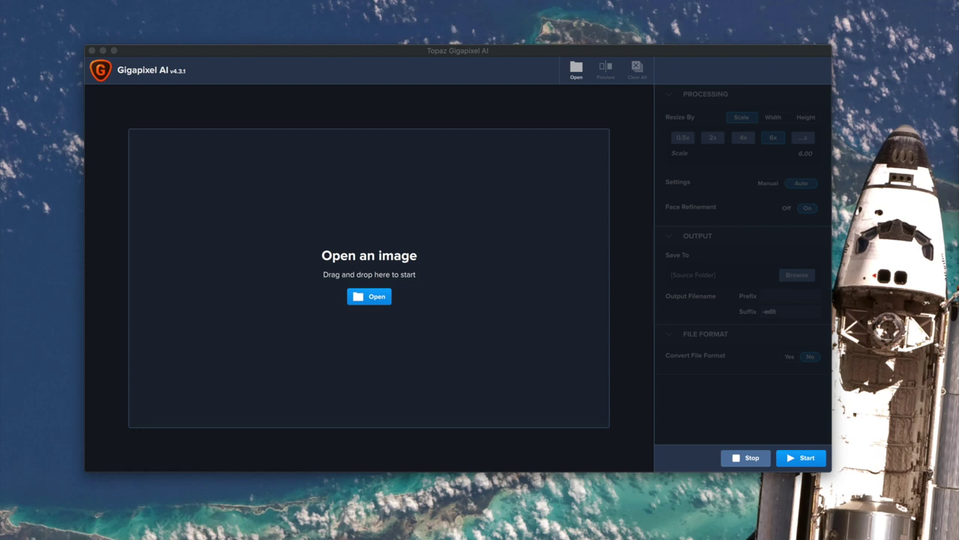
Step: Upscale belle.jpg 6x to 5976 x 8976 after comparing the eye in the preview
left_click_drag(958, 217, 475, 238)
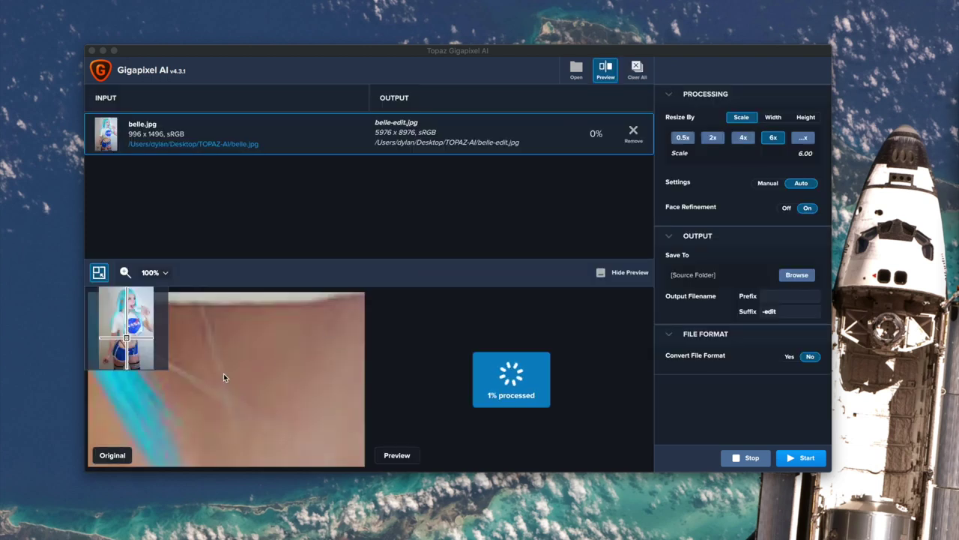
left_click_drag(142, 342, 129, 299)
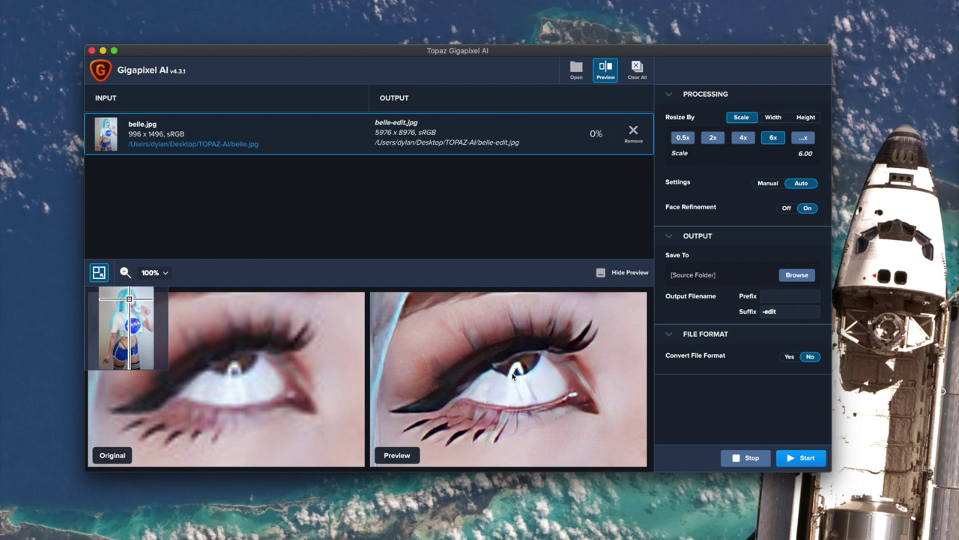
left_click(801, 457)
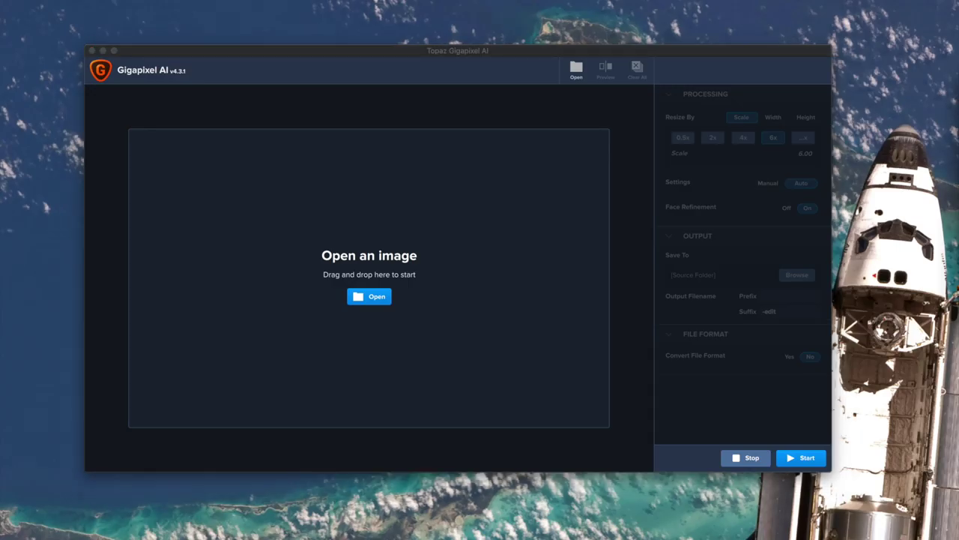
Step: Upscale Jup_220839.jpg 6x to 3816 x 3456 after previewing the red spot
left_click_drag(952, 162, 436, 217)
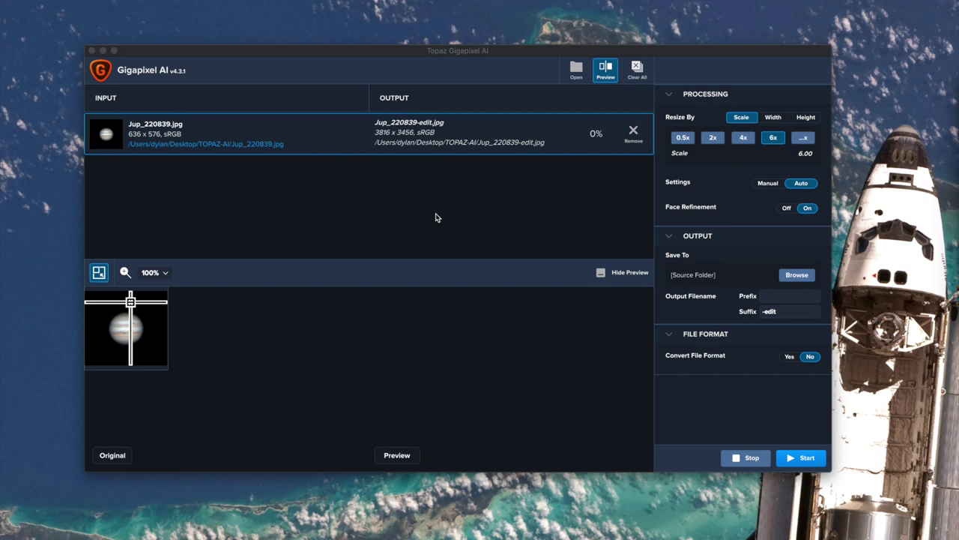
left_click_drag(130, 302, 132, 324)
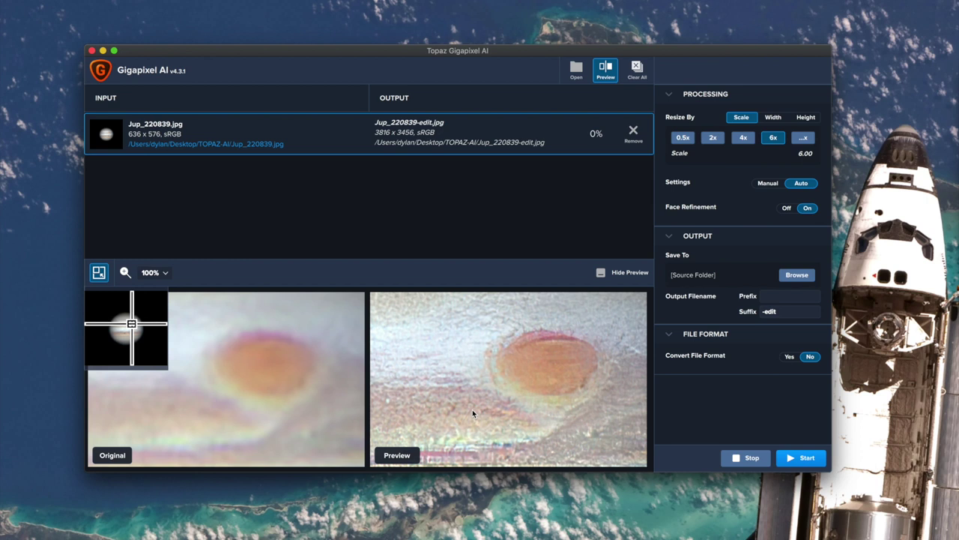
left_click(793, 462)
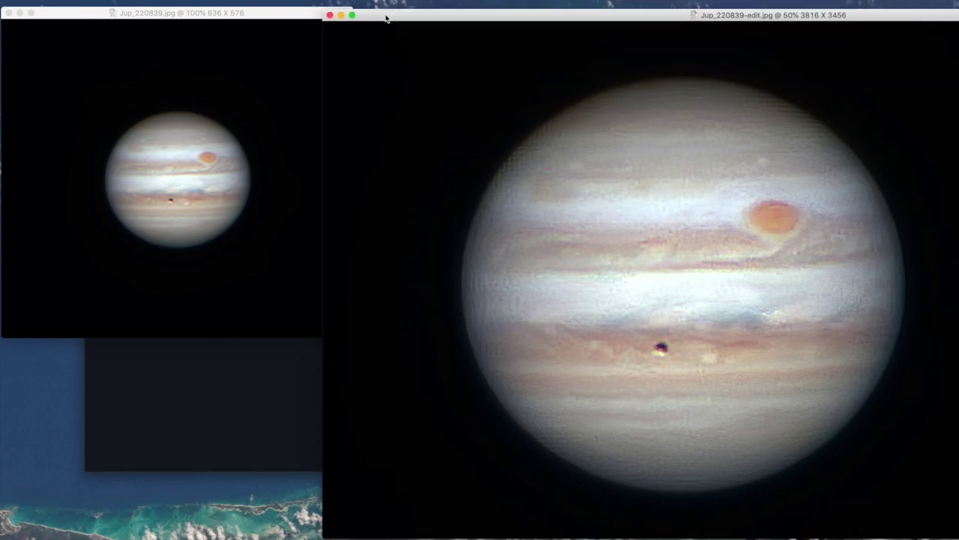
Step: Close the upscaled Jupiter window and move the original 636 x 576 window aside
left_click(329, 16)
left_click_drag(214, 13, 450, 124)
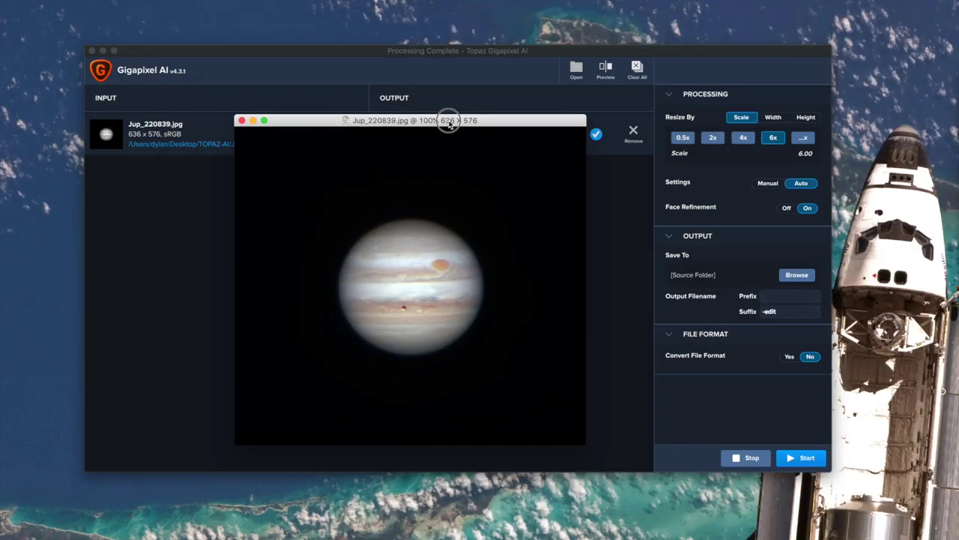
left_click_drag(449, 123, 471, 121)
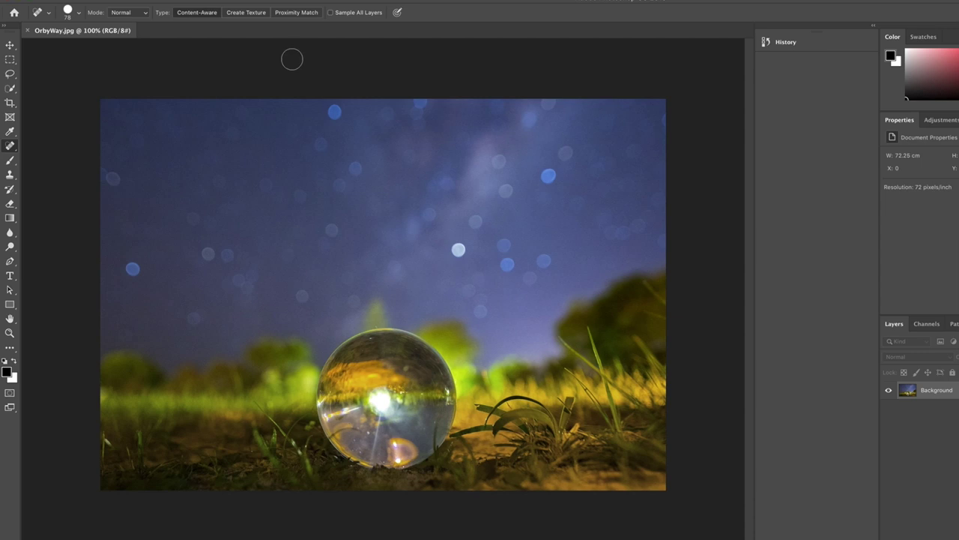
Step: Zoom into the sky of OrbyWay.jpg, then back out to 100%
left_click(9, 333)
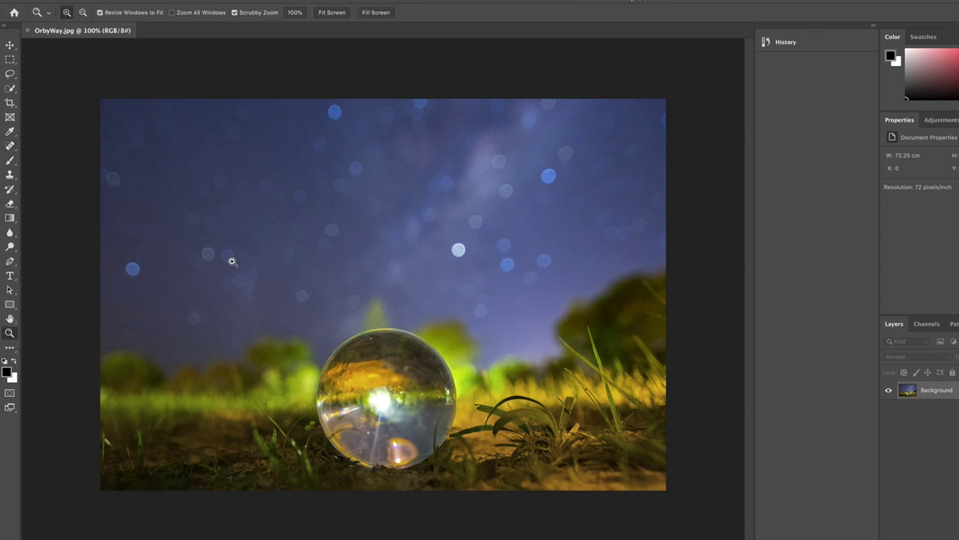
left_click(337, 227)
left_click(336, 227)
scroll(453, 268, "down", 3)
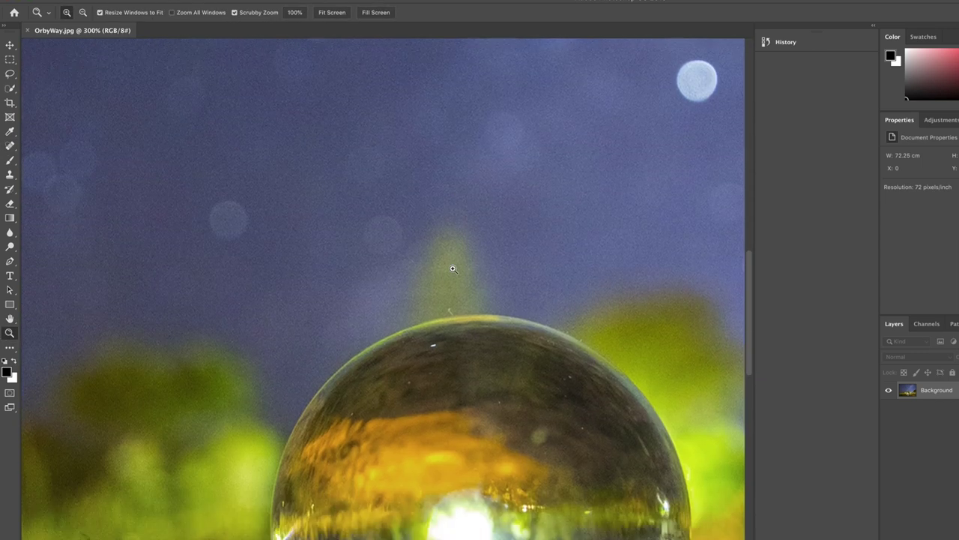
left_click(434, 234, "alt")
left_click(432, 229, "alt")
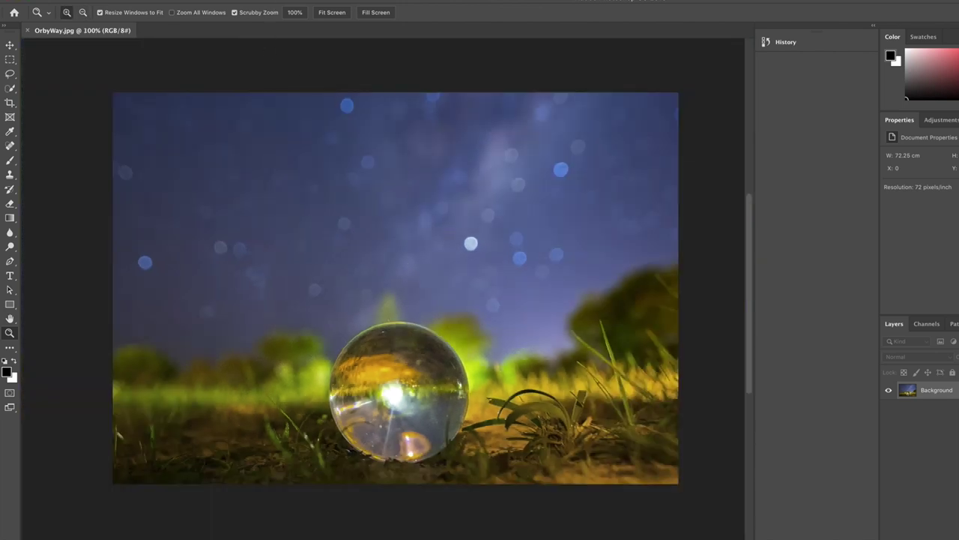
Step: Zoom the sky to 300% and bring up the Topaz Labs filter list
left_click(388, 223)
left_click(387, 223)
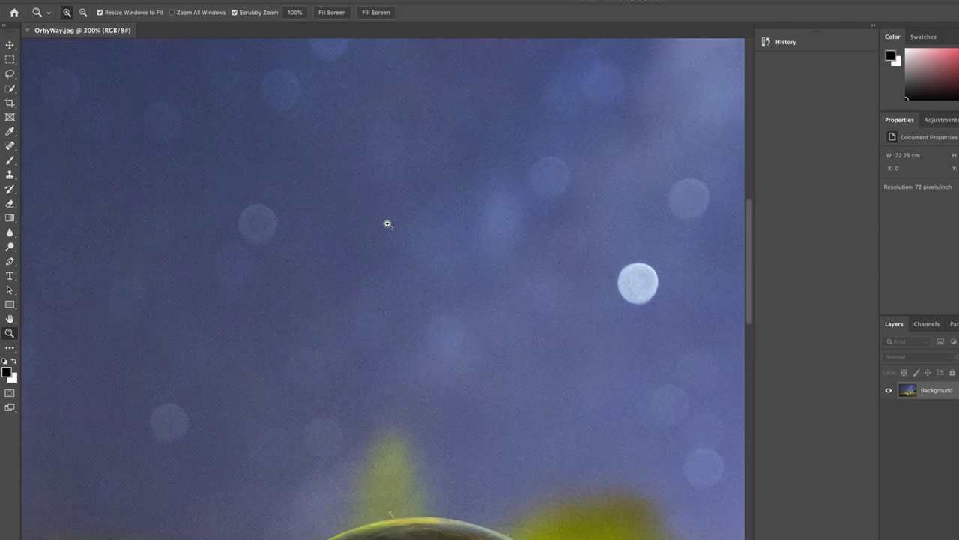
left_click(273, 0)
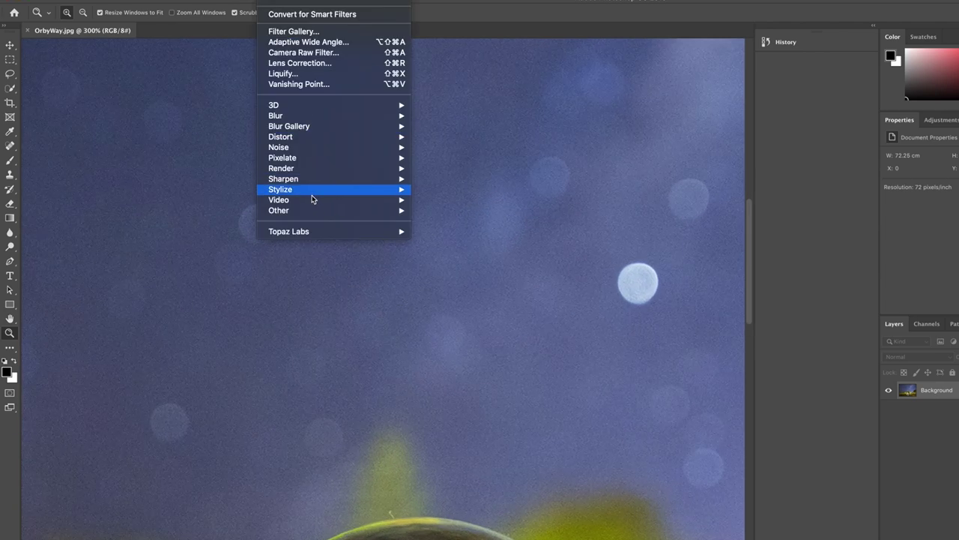
mouse_move(317, 233)
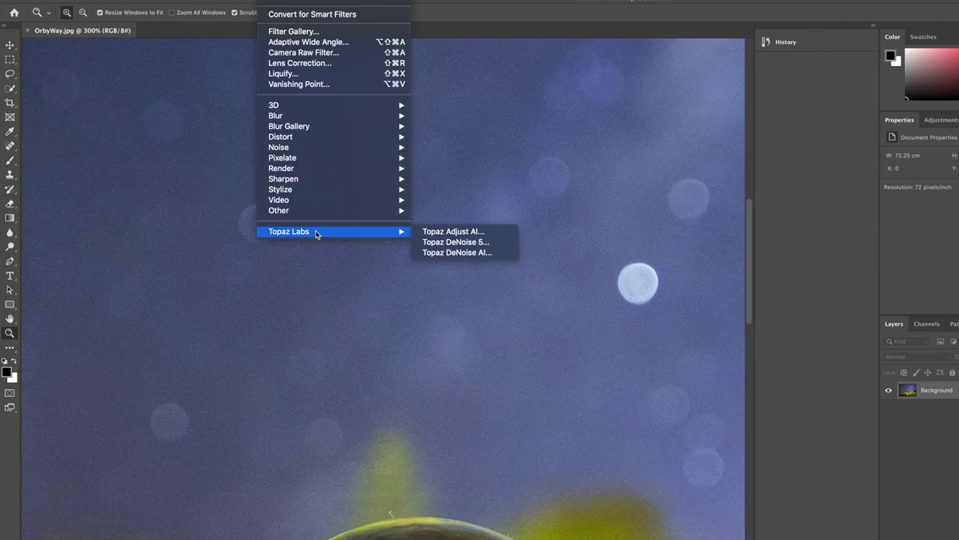
Step: Run Topaz DeNoise 5 on the photo with Overall Strength raised to 0.15
left_click(450, 243)
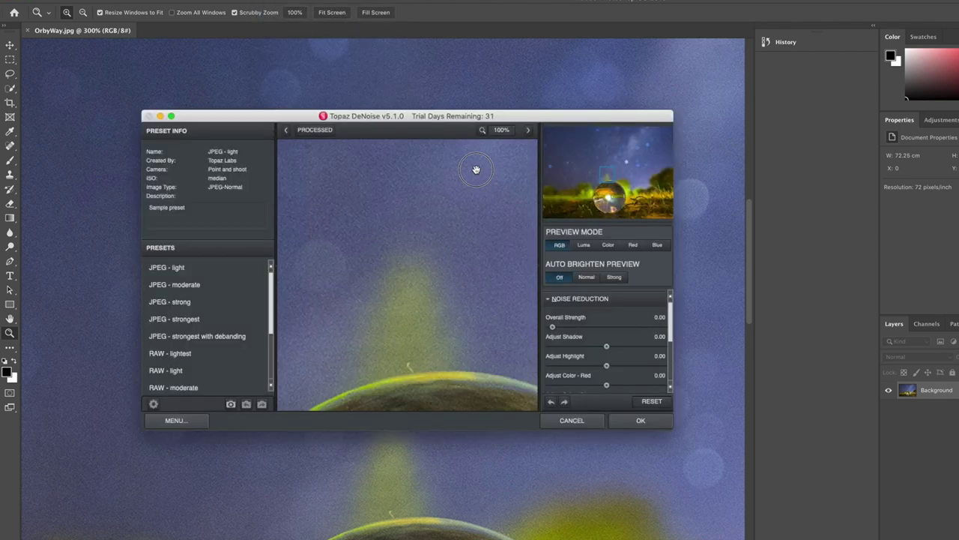
left_click(450, 196)
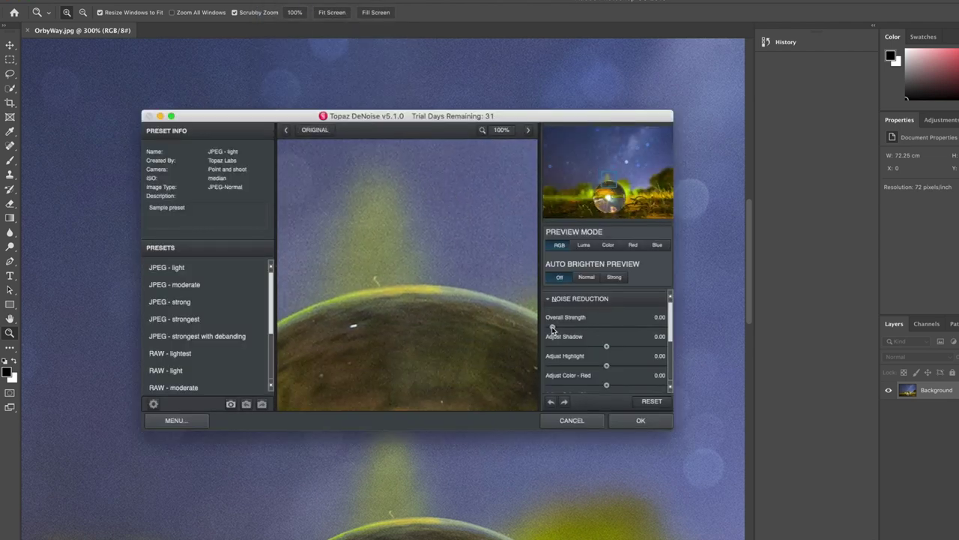
left_click_drag(551, 330, 568, 330)
Step: Pan the DeNoise preview across the plain sky and onto the sphere's edge
left_click_drag(411, 199, 434, 368)
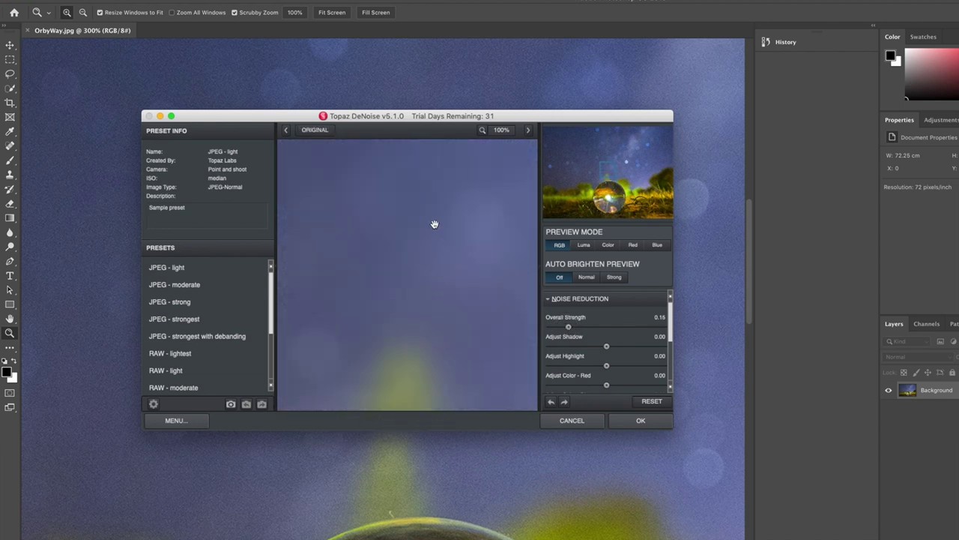
left_click_drag(480, 302, 497, 322)
left_click_drag(383, 264, 497, 335)
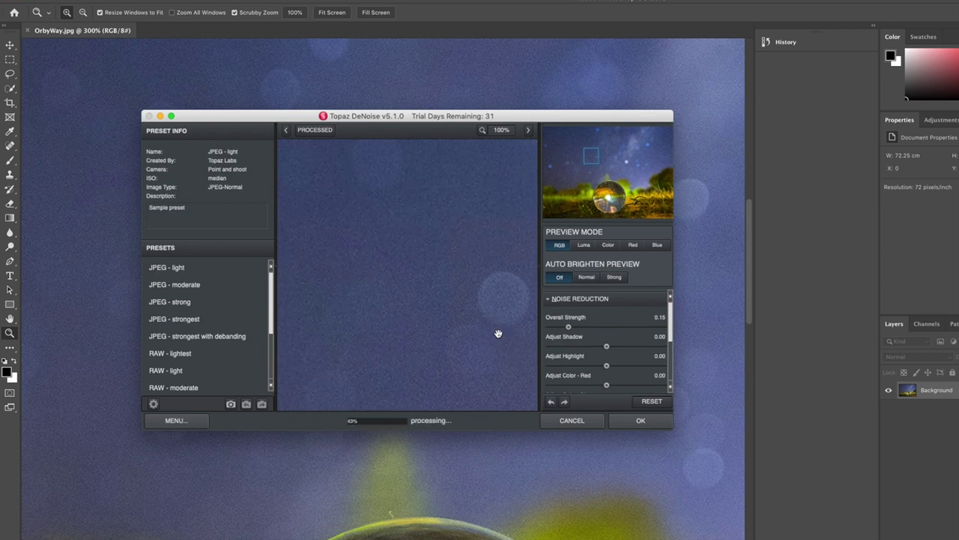
left_click_drag(404, 368, 385, 163)
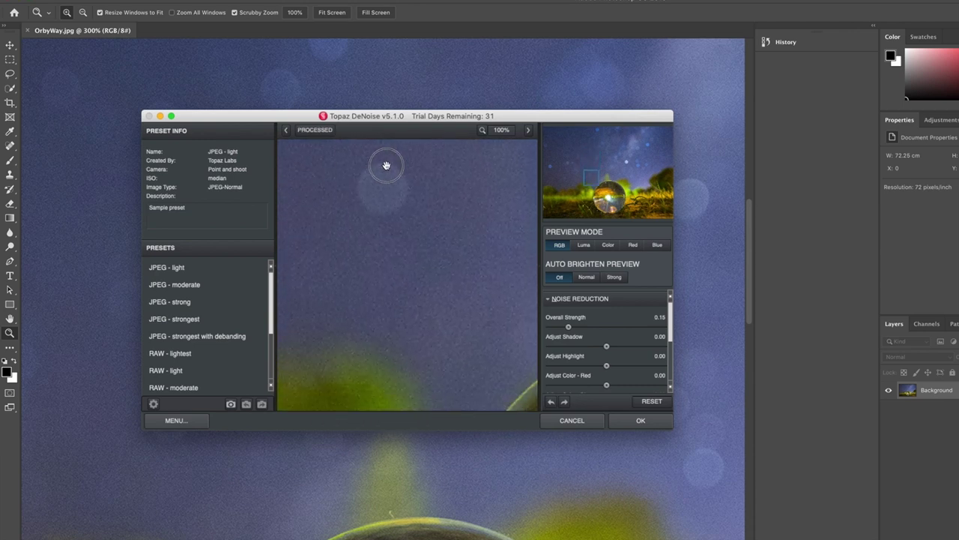
left_click_drag(402, 292, 377, 192)
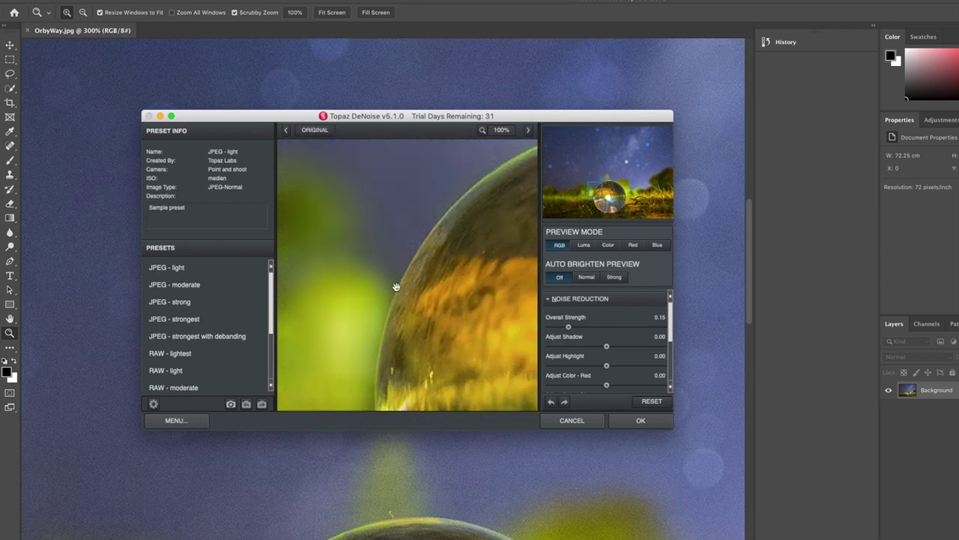
left_click_drag(397, 285, 405, 210)
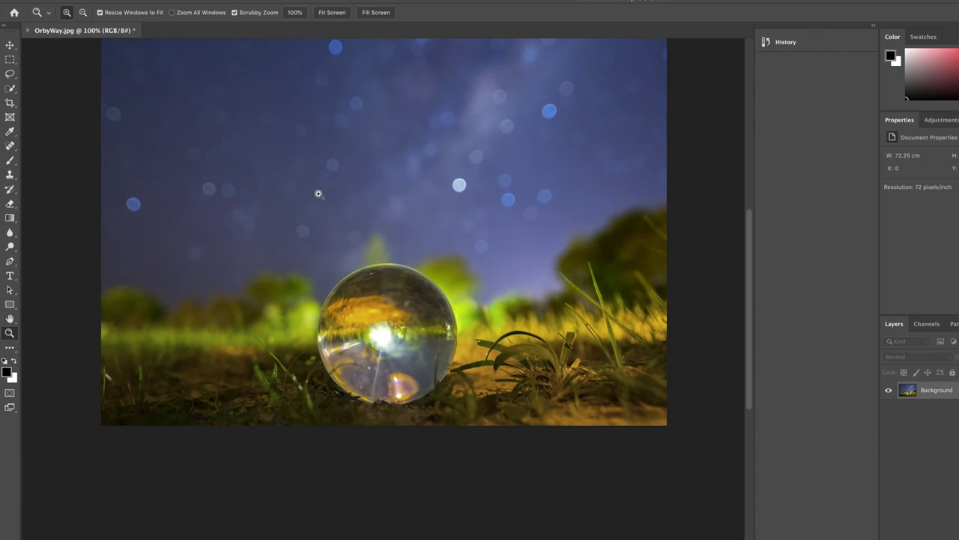
scroll(317, 193, "up", 3)
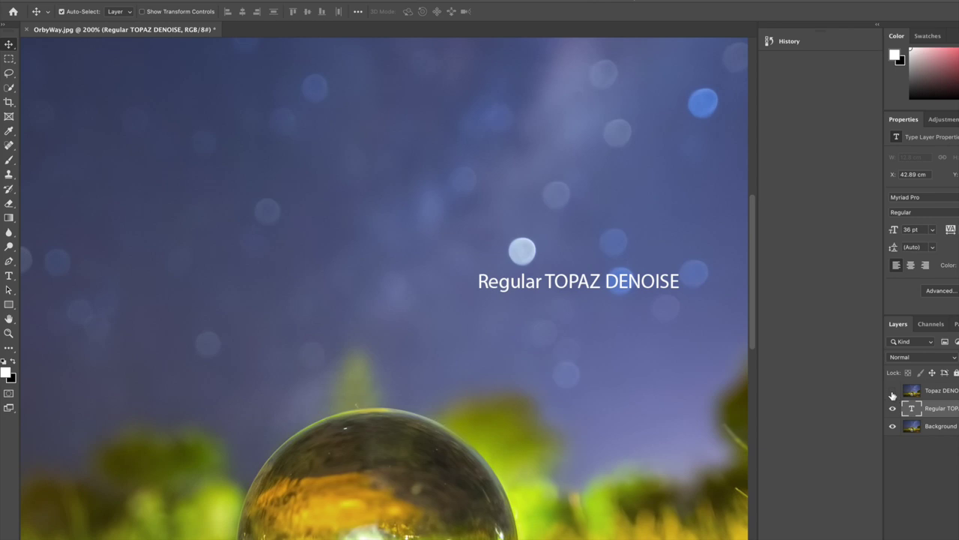
Step: Toggle the Topaz DENOISE layer on and off to compare it with the regular denoise
left_click(893, 392)
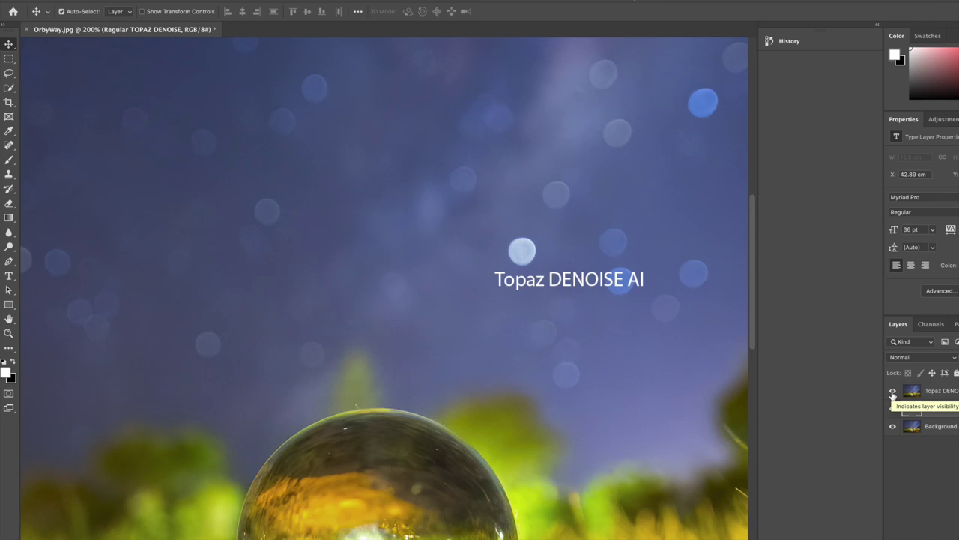
left_click(893, 392)
left_click(892, 393)
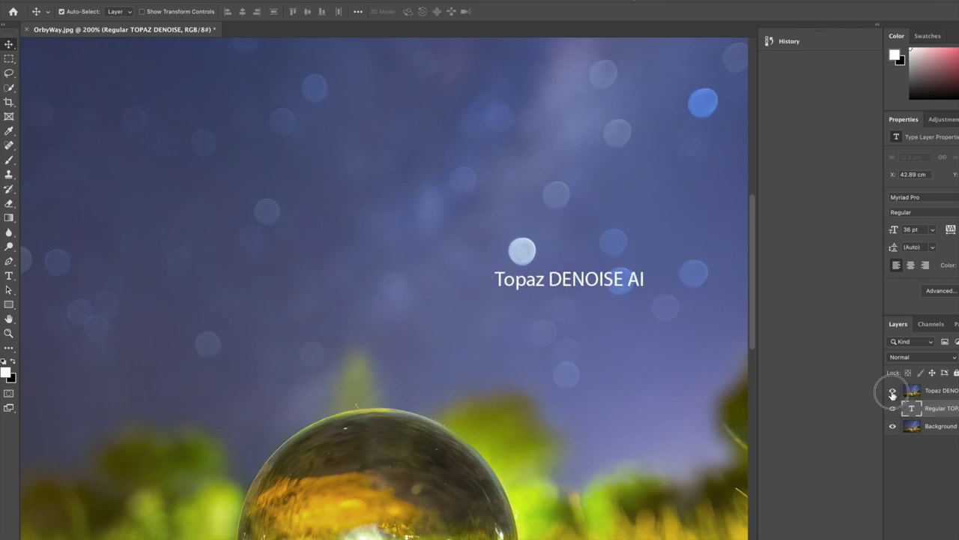
left_click(892, 393)
left_click(893, 393)
left_click(893, 392)
left_click(893, 393)
left_click(892, 394)
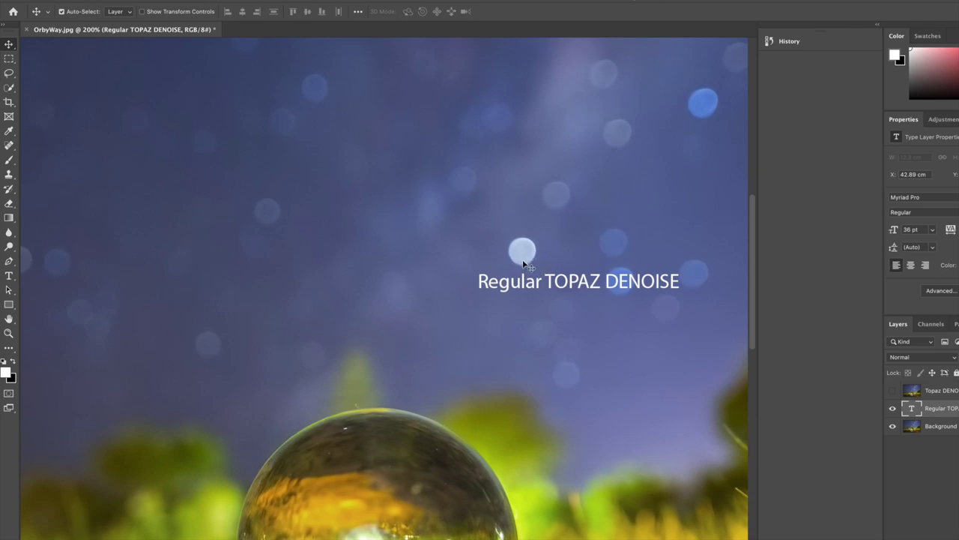
left_click(892, 393)
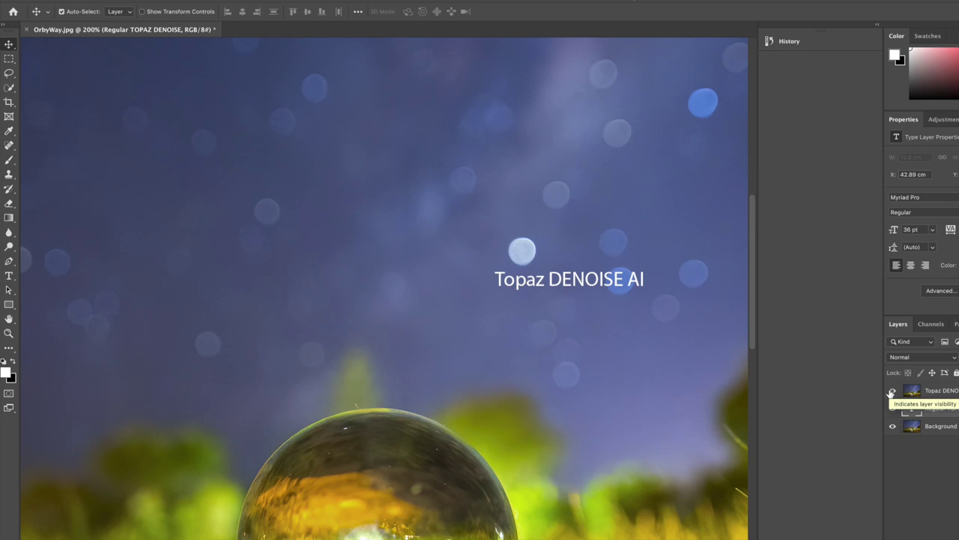
left_click(892, 391)
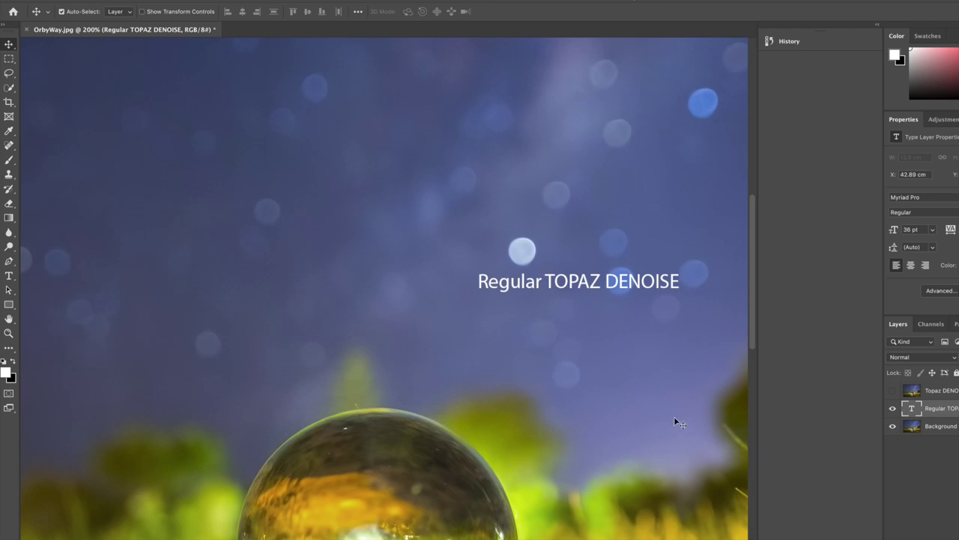
left_click(893, 393)
left_click(892, 392)
left_click(892, 392)
left_click(892, 392)
left_click(893, 392)
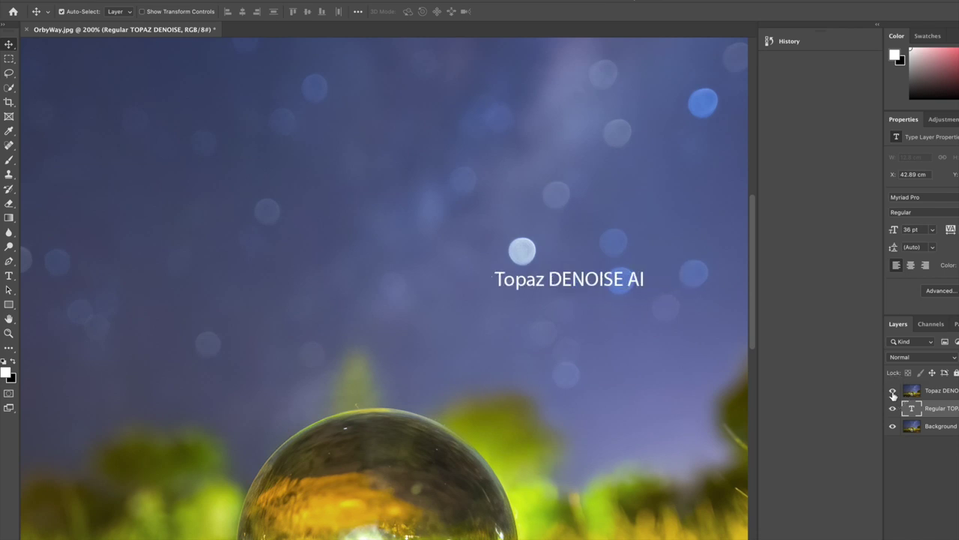
left_click(892, 392)
left_click(892, 392)
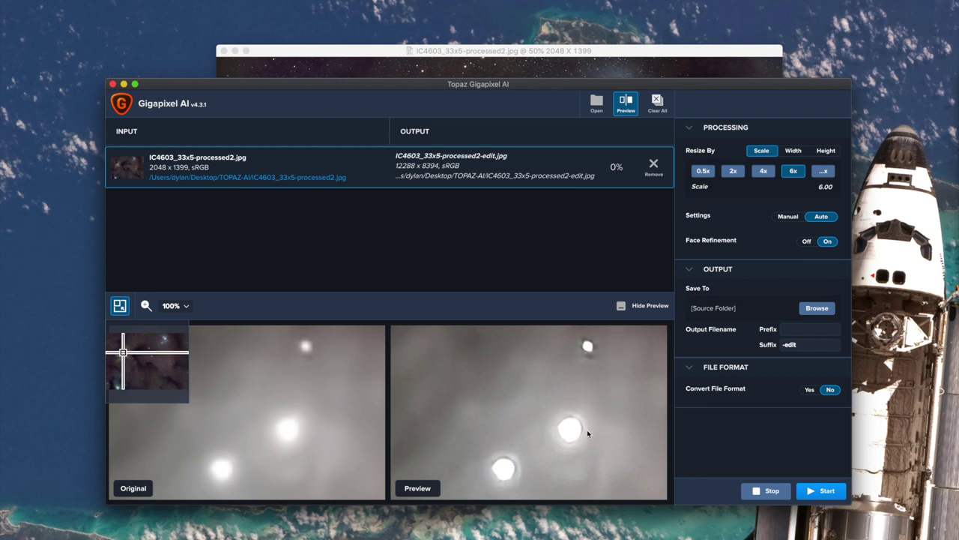
Step: Upscale the nebula photo 4x to 8192 x 5596 after previewing a darker region
left_click(762, 172)
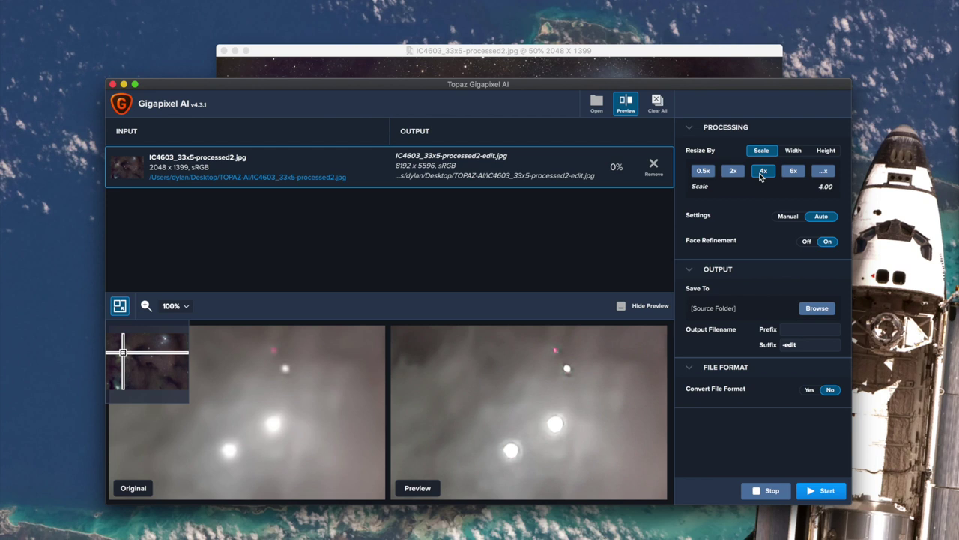
left_click_drag(135, 357, 118, 350)
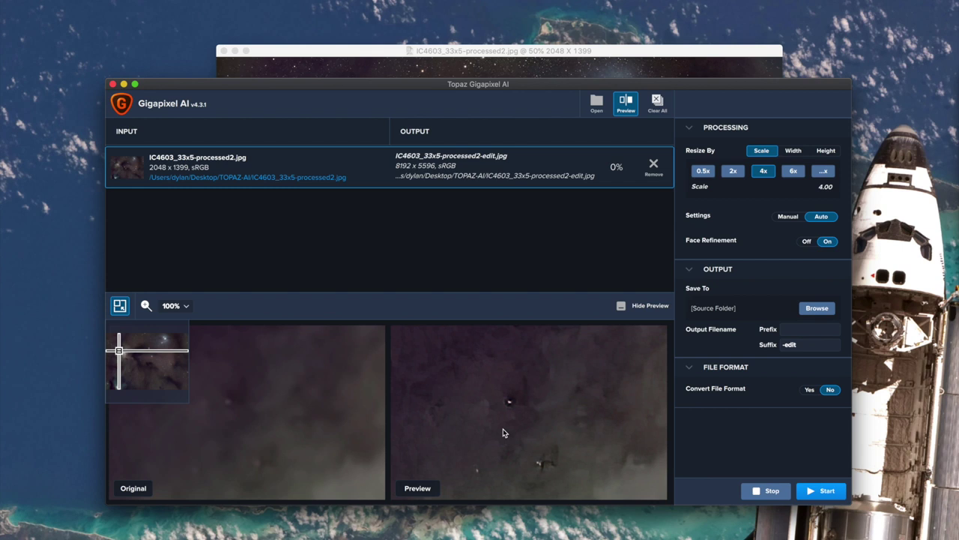
left_click(822, 490)
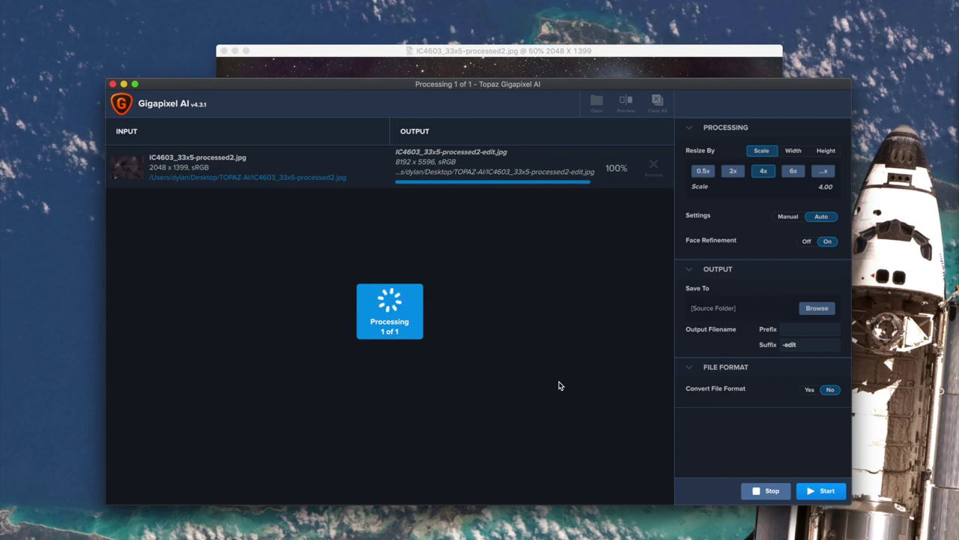
key("super+Tab")
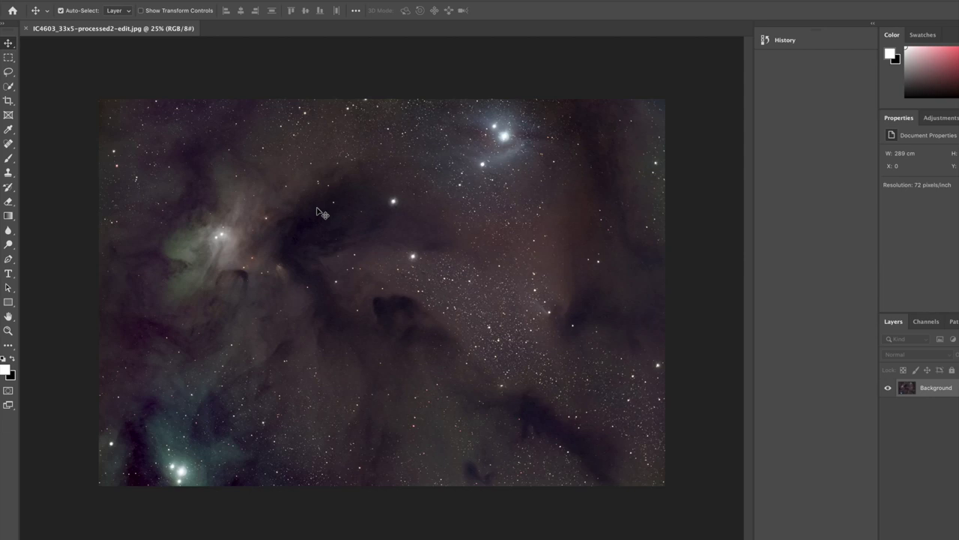
Step: Apply Topaz DeNoise AI to the upscaled nebula with Remove Noise at 0.35
left_click(276, 1)
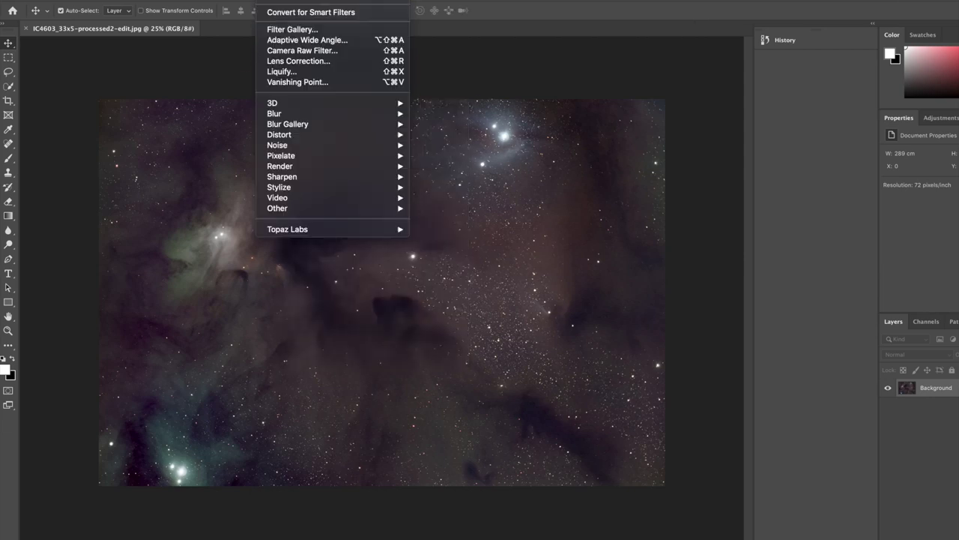
mouse_move(317, 227)
left_click(434, 252)
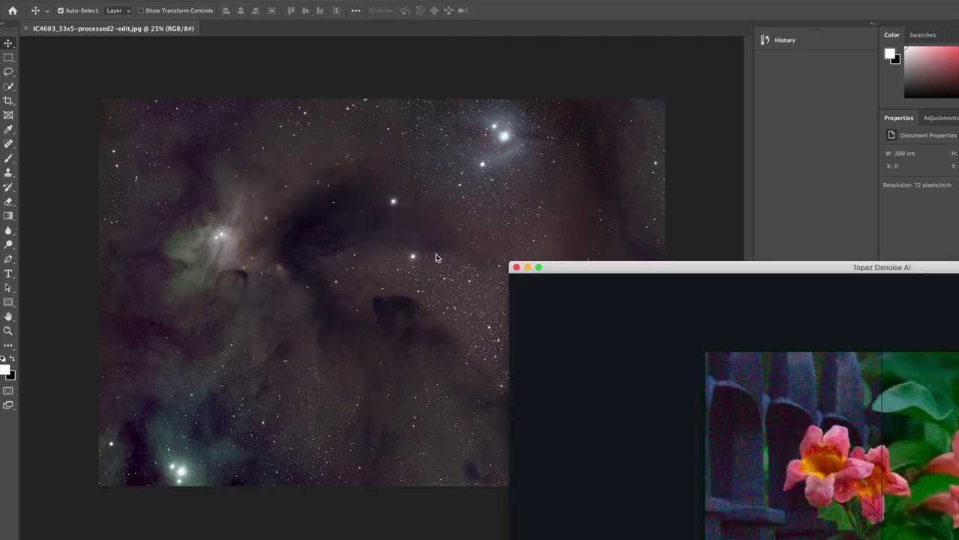
left_click_drag(655, 269, 274, 107)
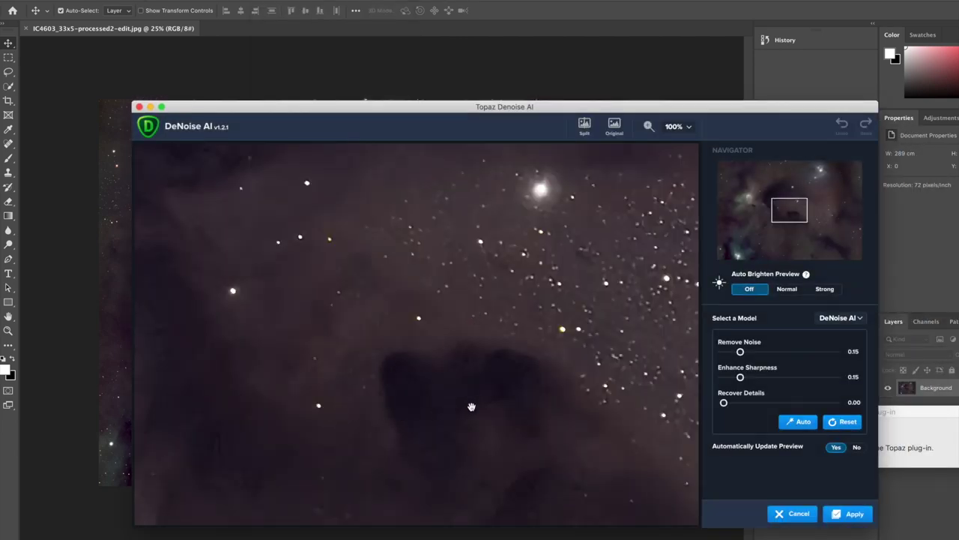
left_click_drag(512, 277, 349, 271)
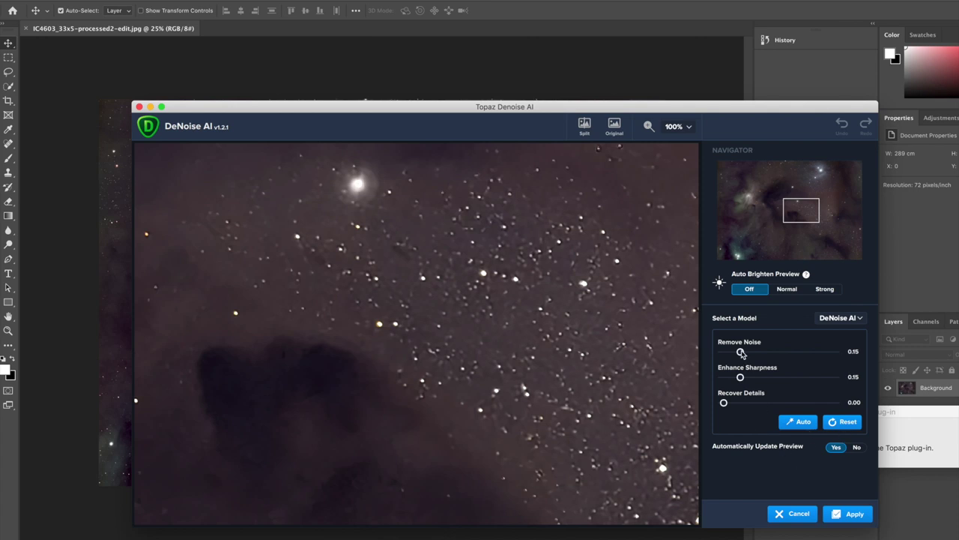
left_click_drag(741, 353, 762, 351)
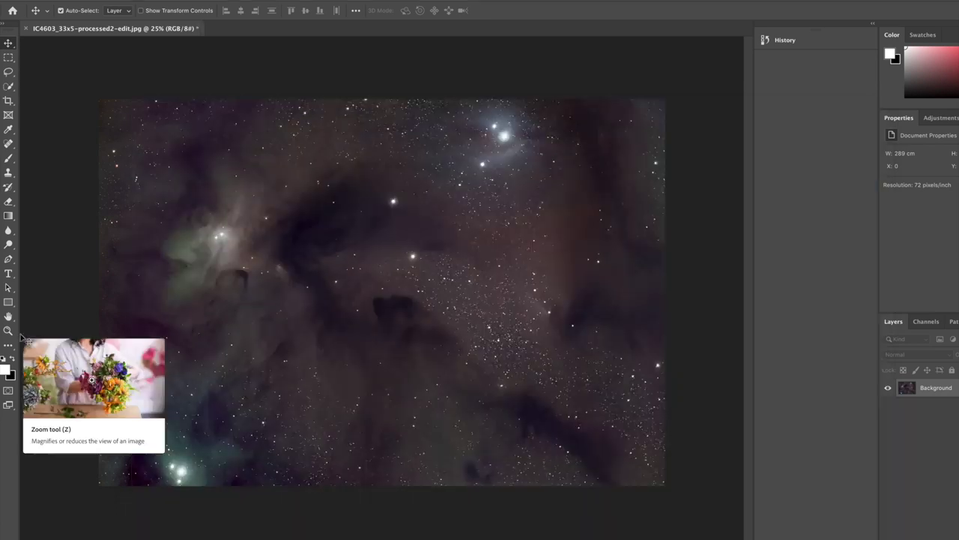
left_click(8, 331)
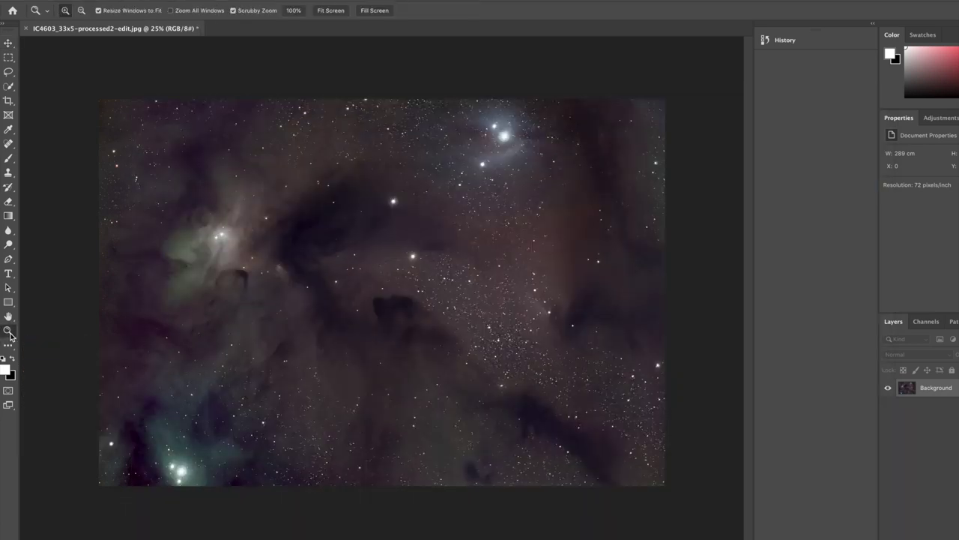
Step: Inspect the denoised nebula at up to 66.7% zoom, then zoom back to 33.3%
left_click(292, 315)
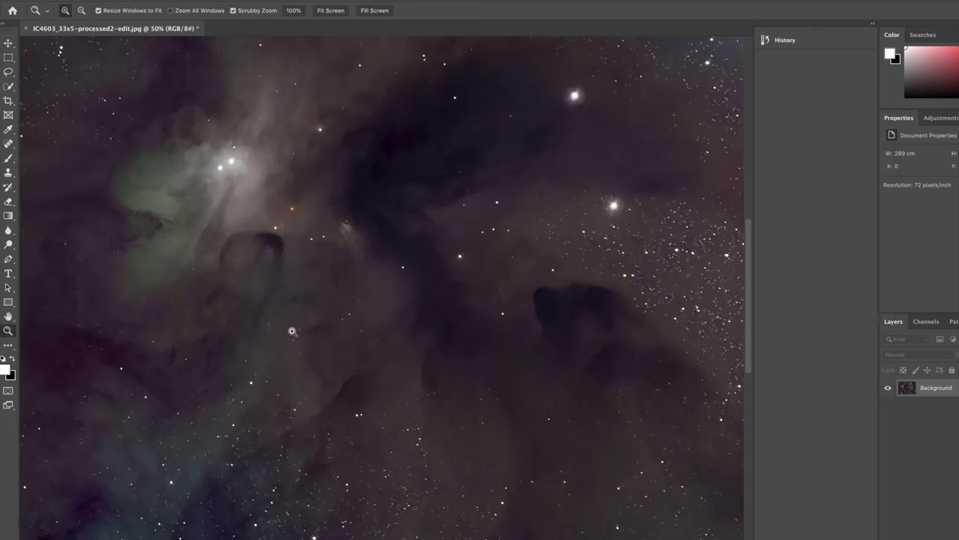
left_click(303, 322)
left_click(302, 326)
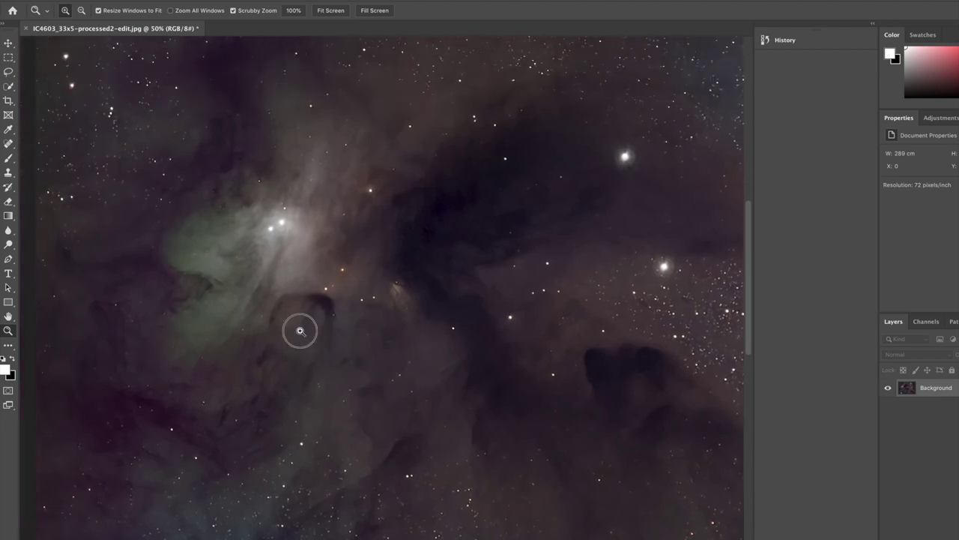
scroll(300, 331, "down", 5)
scroll(300, 331, "left", 5)
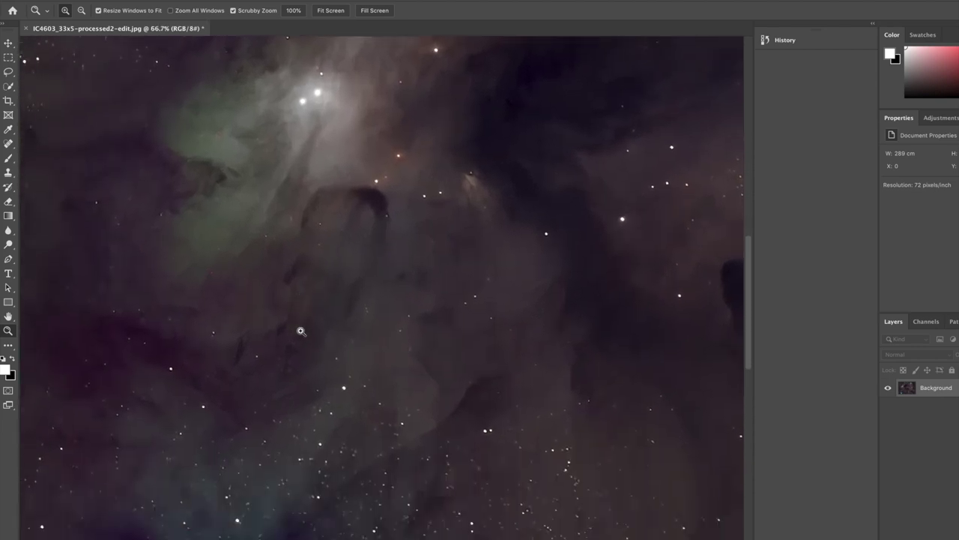
scroll(300, 330, "up", 5)
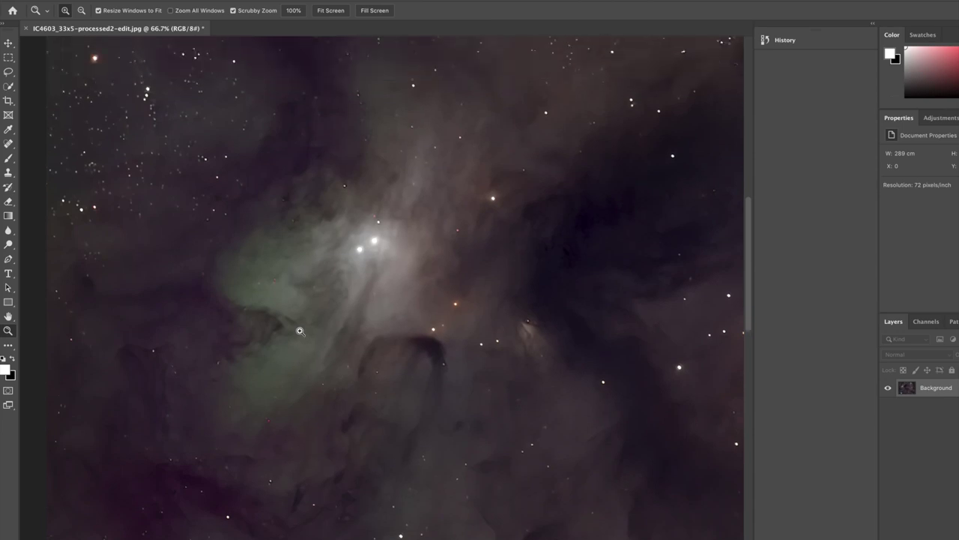
scroll(300, 331, "right", 4)
scroll(300, 330, "right", 15)
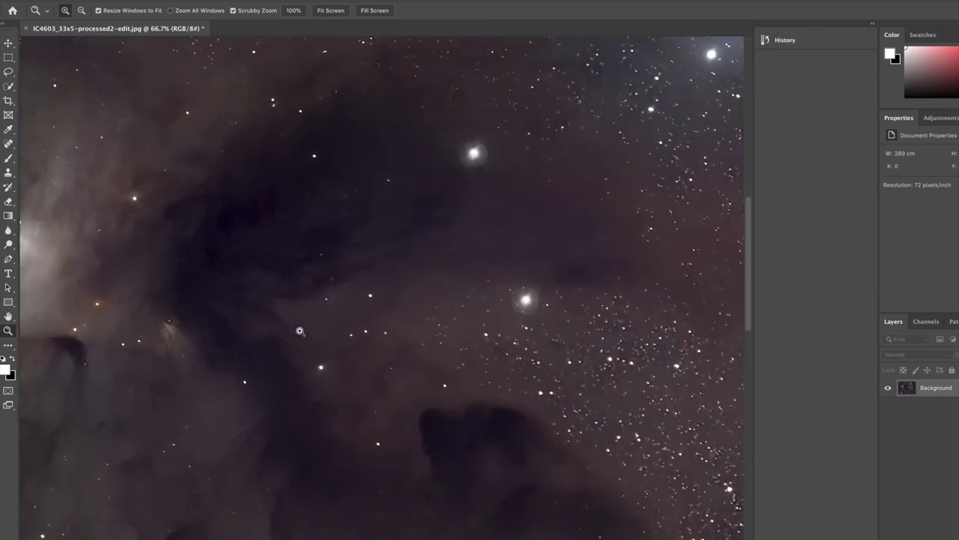
scroll(300, 331, "left", 15)
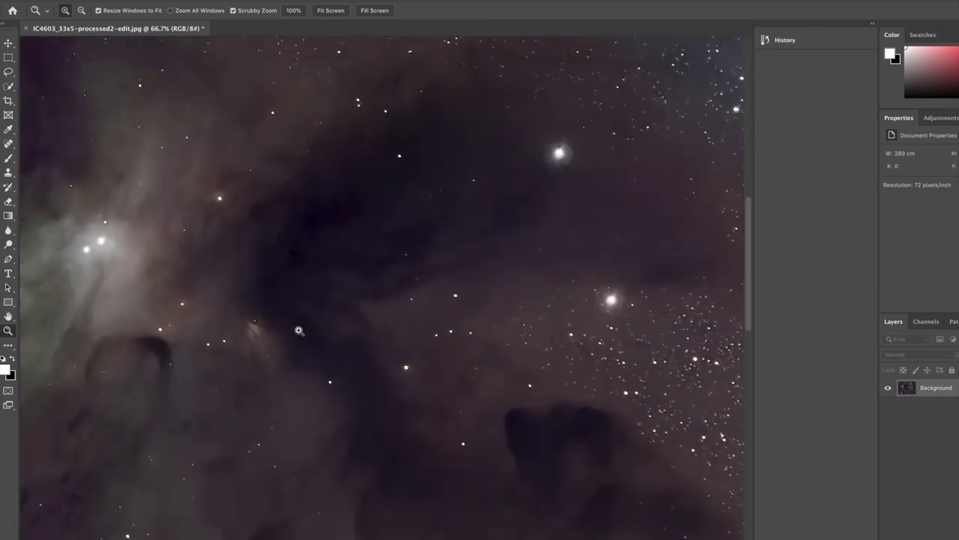
scroll(299, 330, "right", 5)
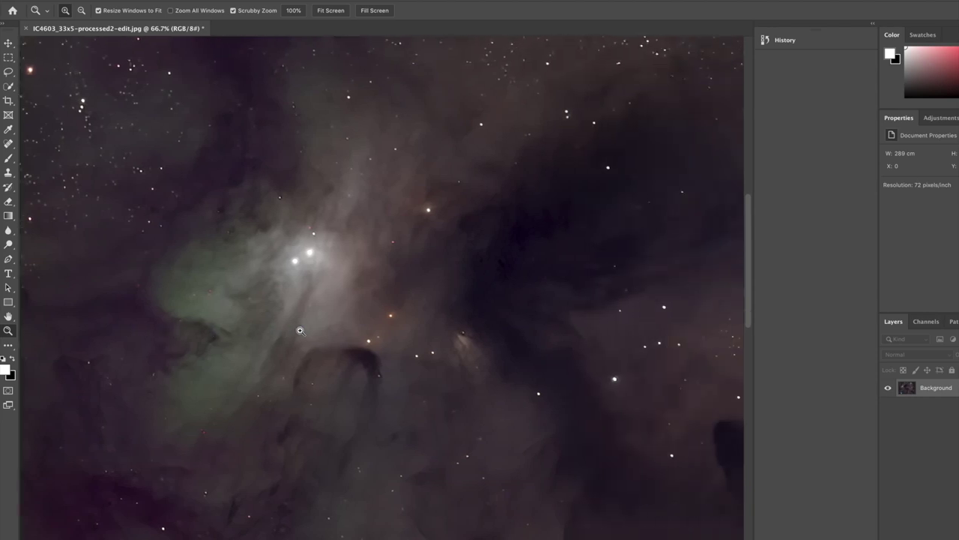
left_click(332, 315, "alt")
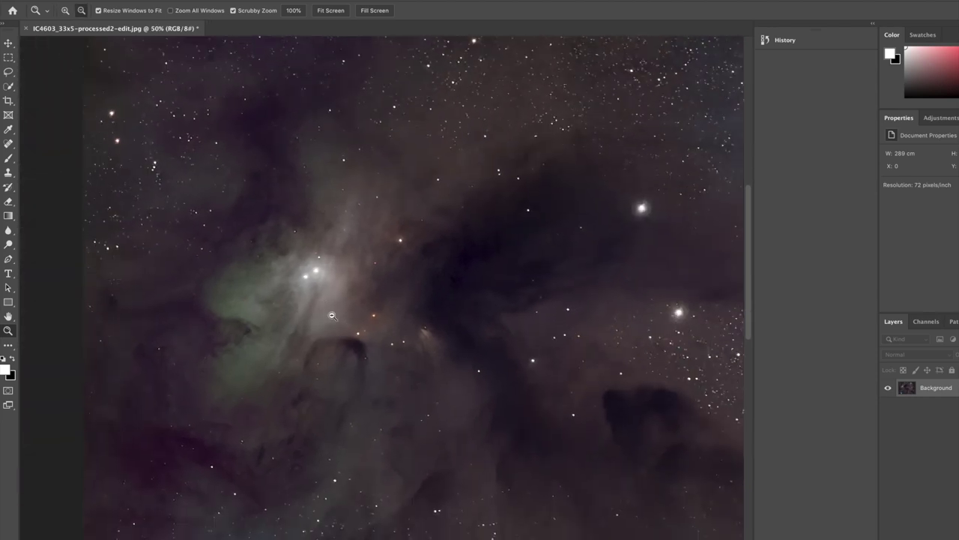
left_click(332, 316, "alt")
scroll(455, 306, "right", 5)
scroll(456, 305, "down", 2)
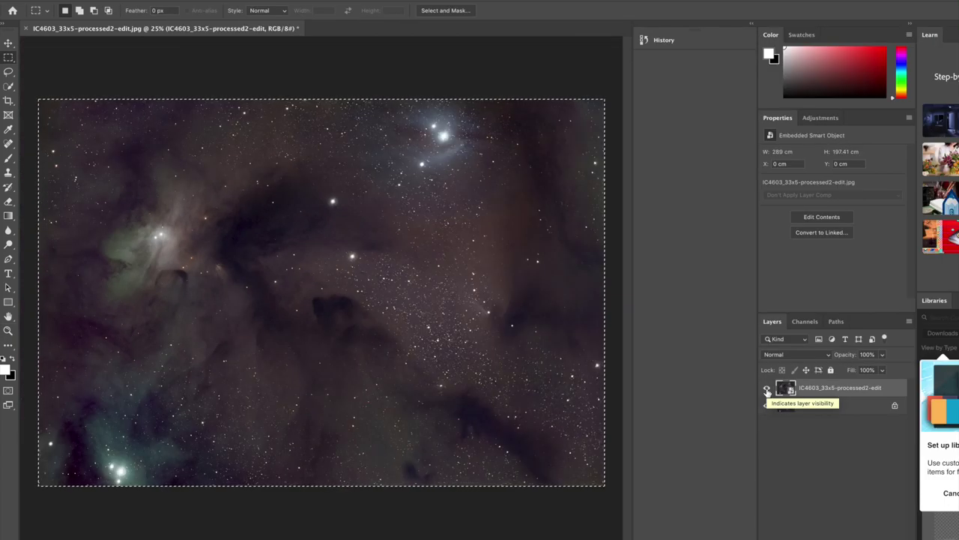
Step: Check the top layer's visibility and add a layer mask to it
left_click(767, 388)
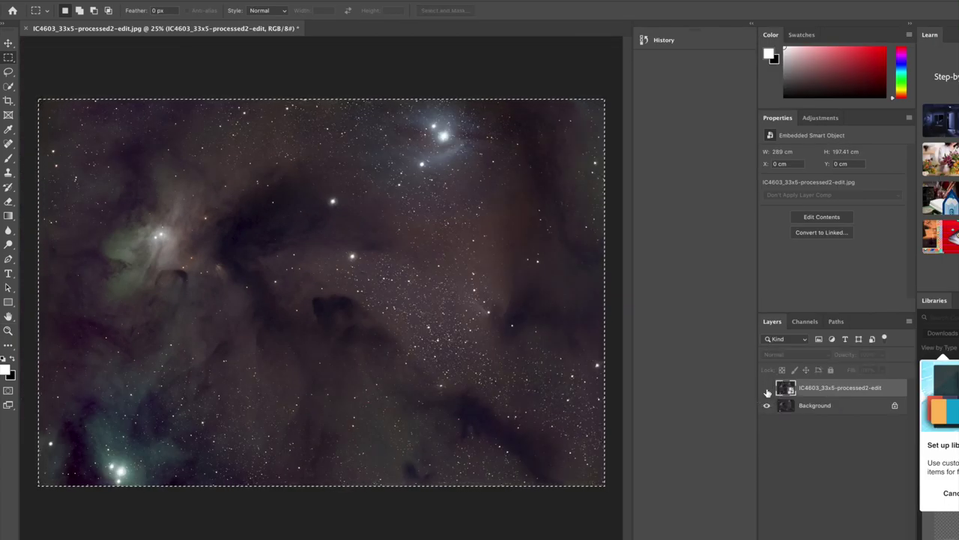
left_click(767, 388)
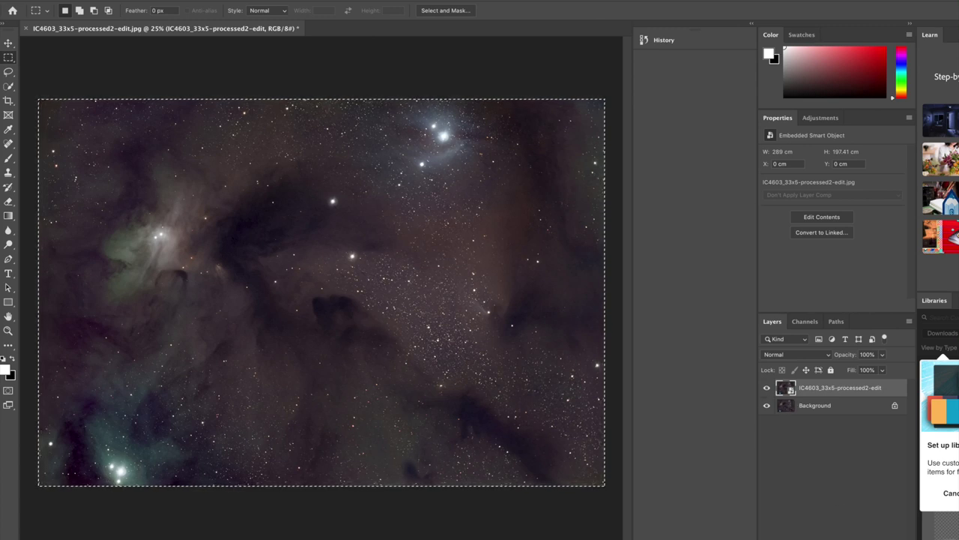
left_click(831, 536)
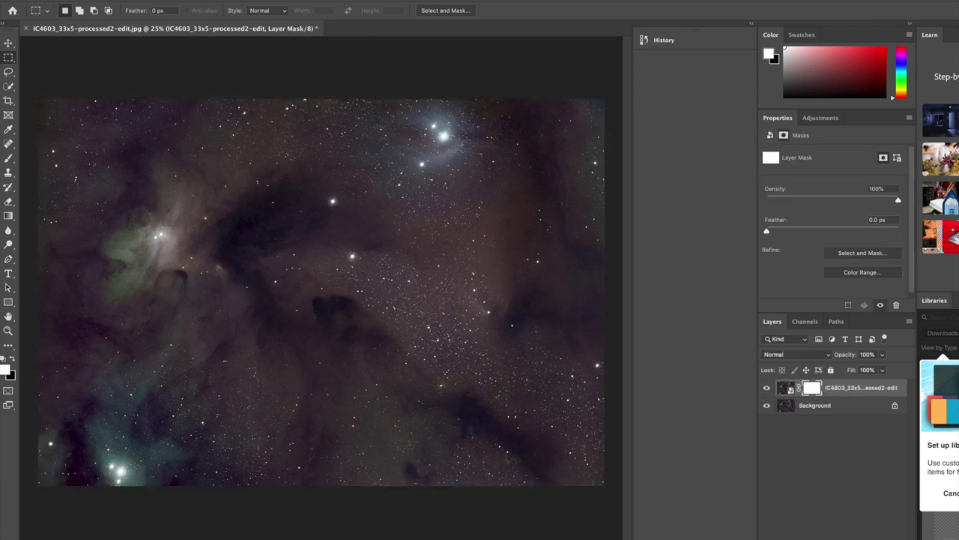
Step: Paste the Background image into the top layer's mask as a greyscale copy
left_click(785, 406)
left_click(785, 406, "ctrl")
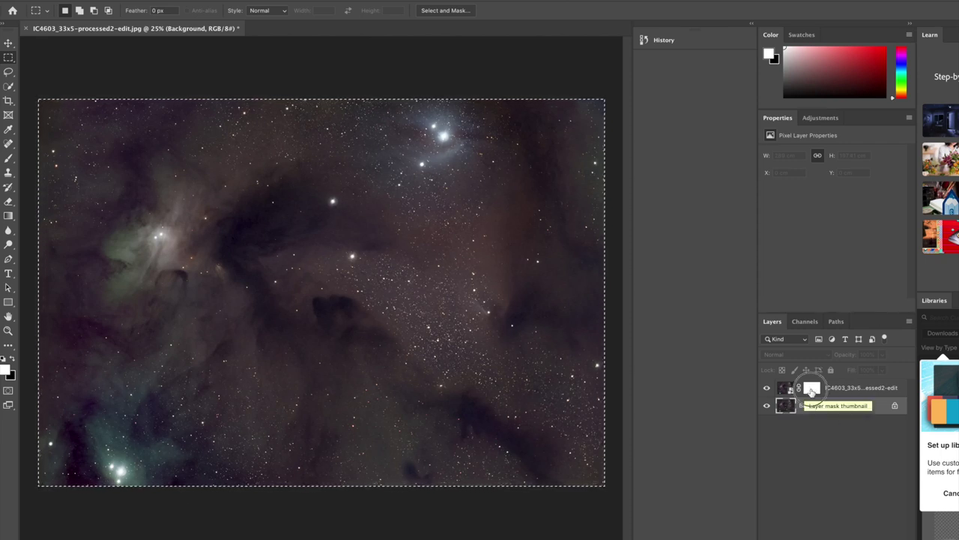
left_click(811, 388)
left_click(812, 389, "alt")
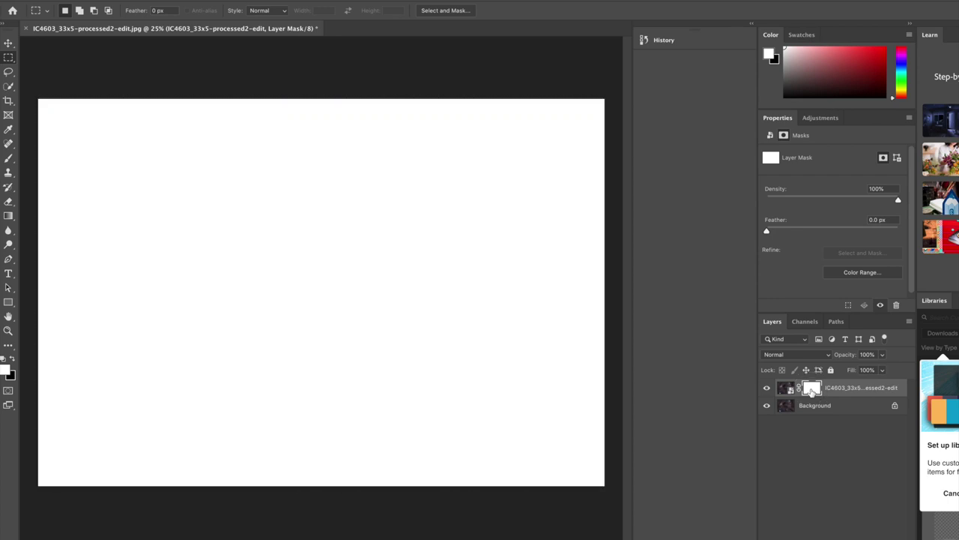
key("ctrl+v")
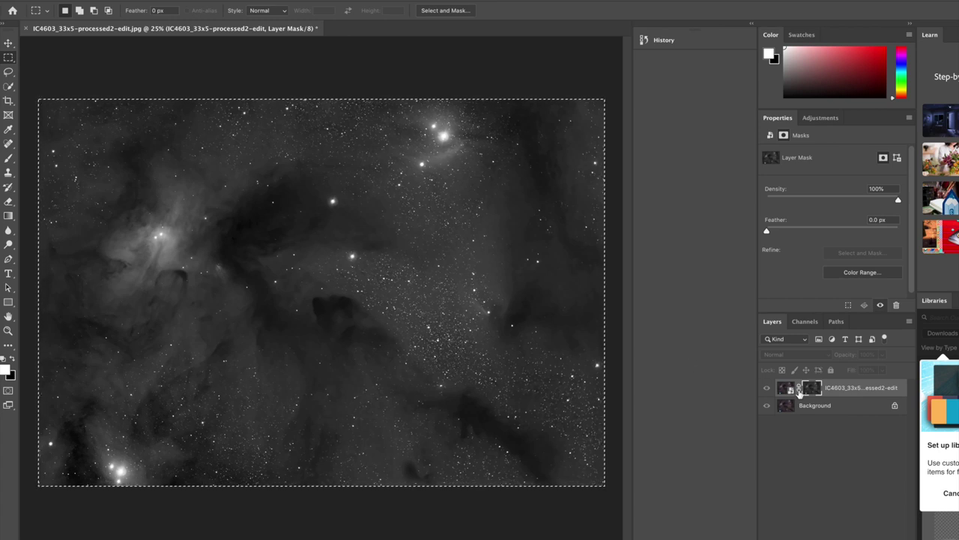
left_click(810, 388, "alt")
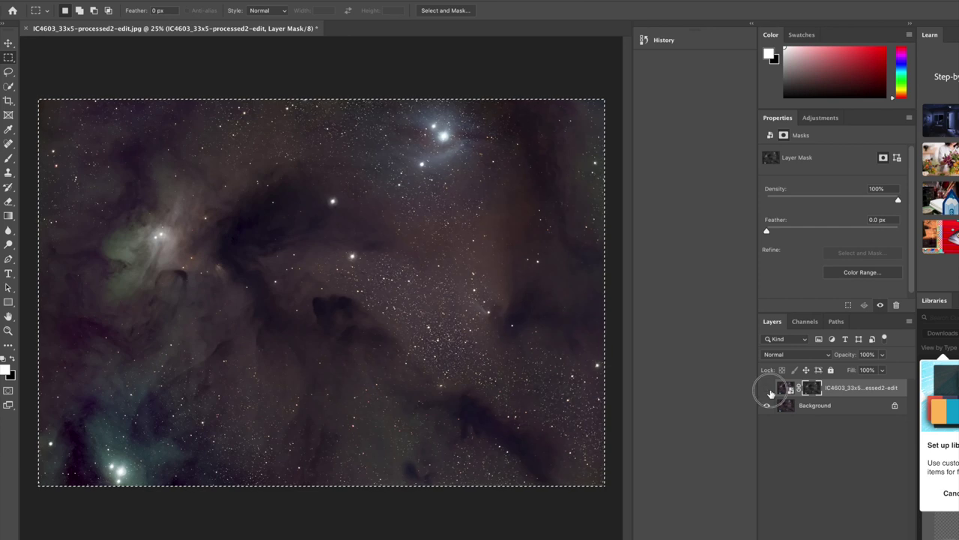
Step: Toggle the masked top layer off and on to compare before and after, leaving it visible
left_click(768, 388)
left_click(767, 388)
left_click(768, 389)
left_click(768, 389)
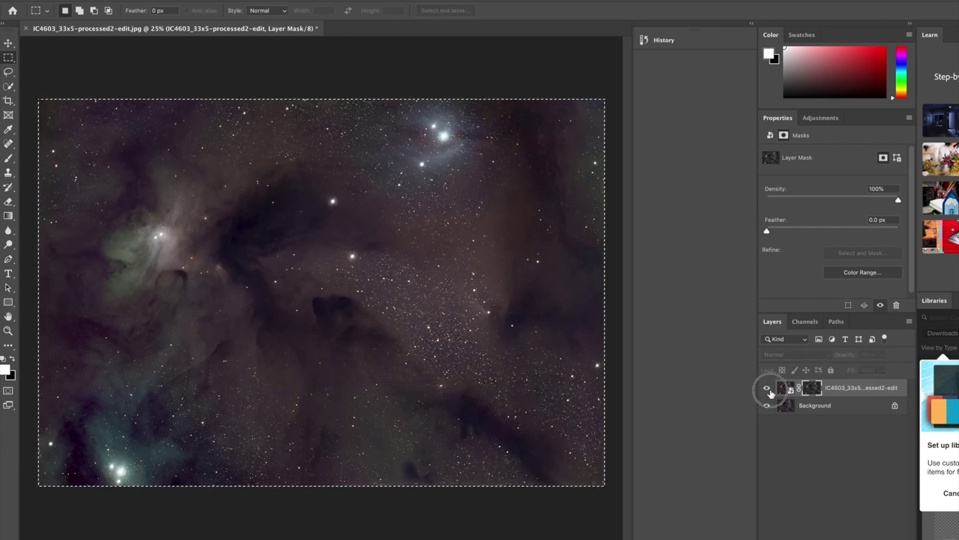
Step: Zoom in on the central star field to inspect it, then zoom back out to 50%
left_click(9, 332)
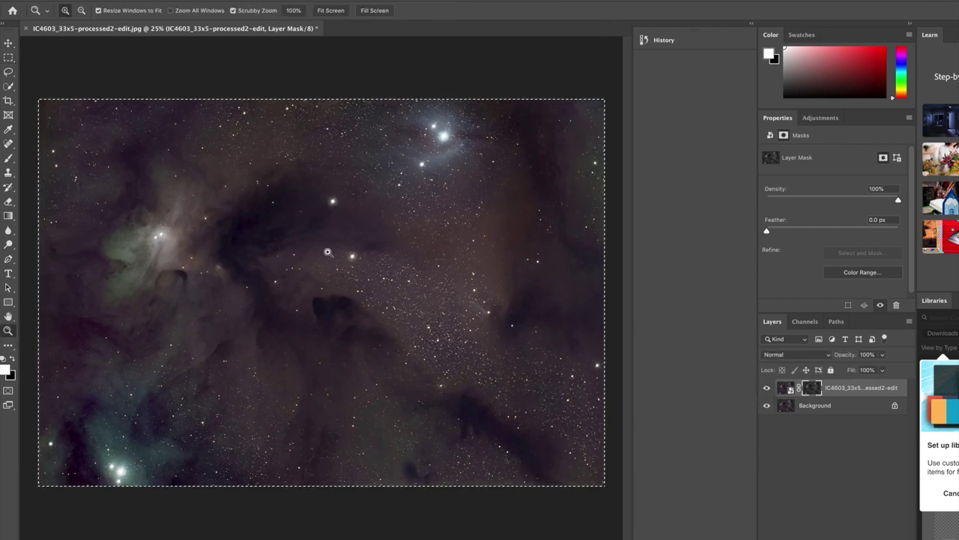
left_click(379, 248)
left_click(379, 248)
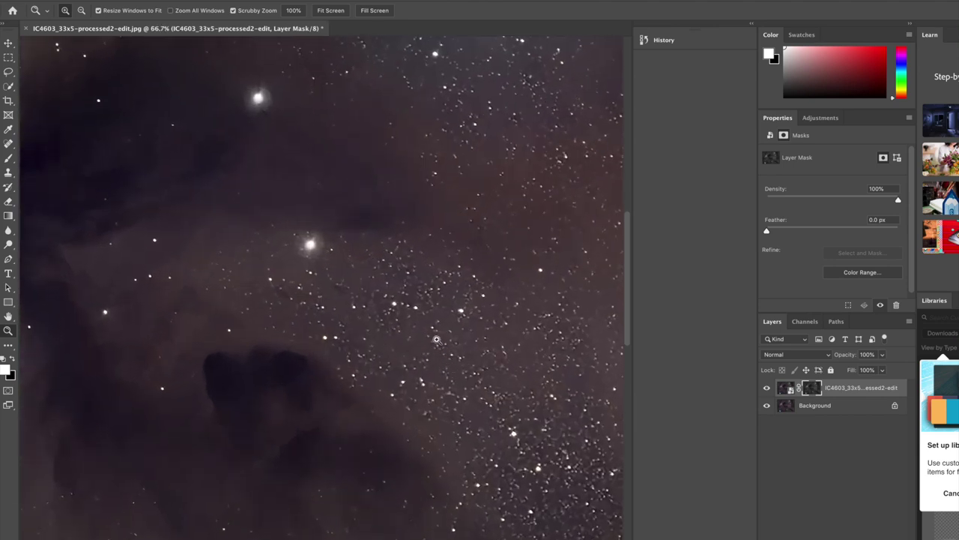
scroll(462, 364, "right", 3)
scroll(461, 363, "down", 2)
scroll(462, 363, "up", 5)
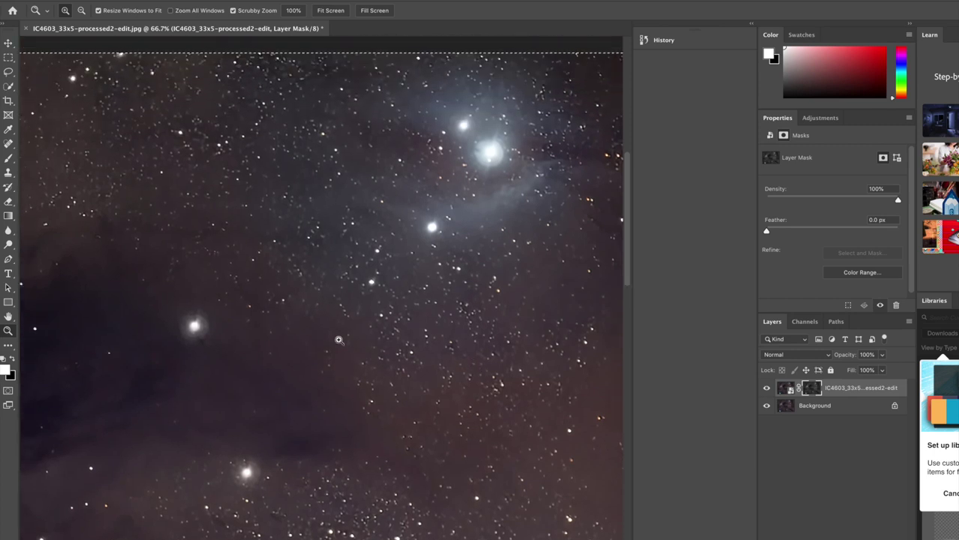
left_click(339, 340, "alt")
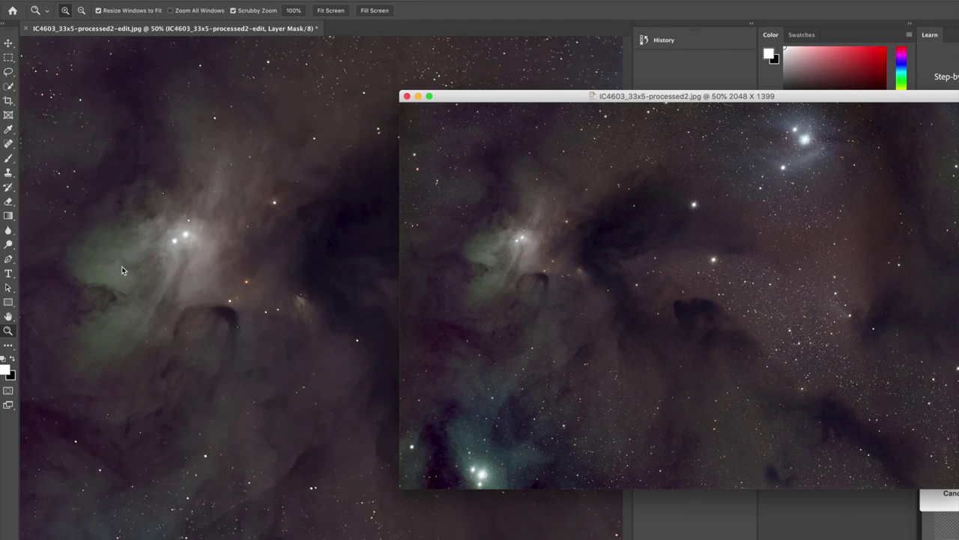
Step: Move the comparison image window beside the edited nebula to compare details
left_click_drag(473, 100, 436, 112)
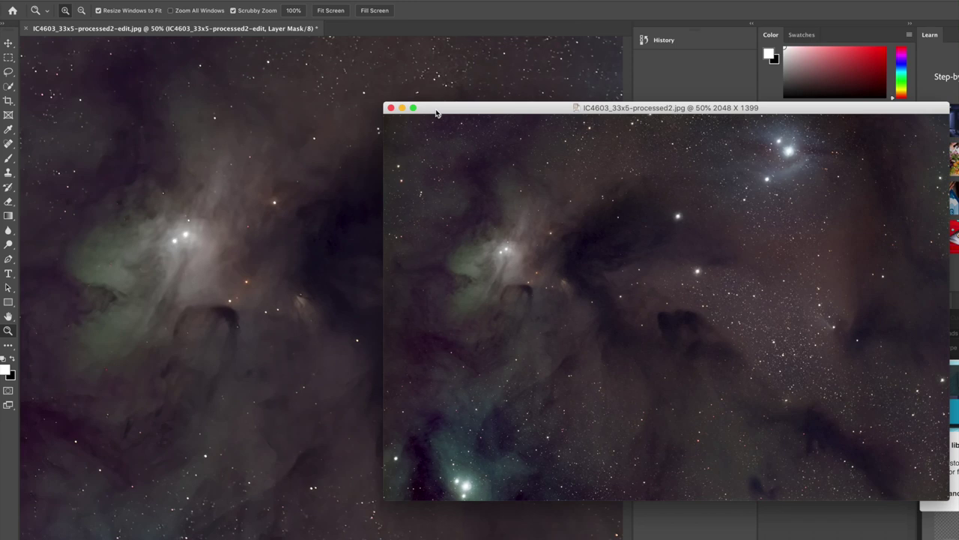
left_click_drag(450, 113, 380, 99)
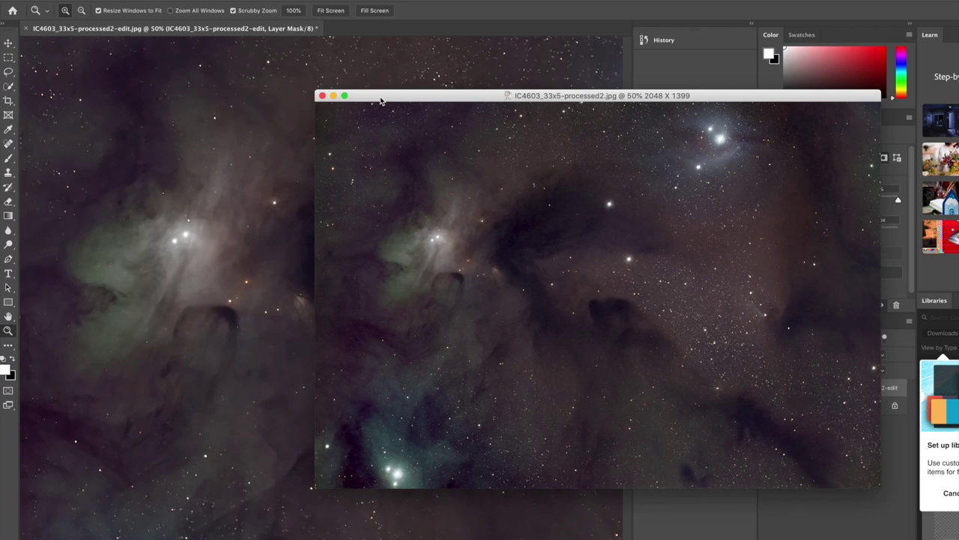
left_click_drag(380, 99, 504, 106)
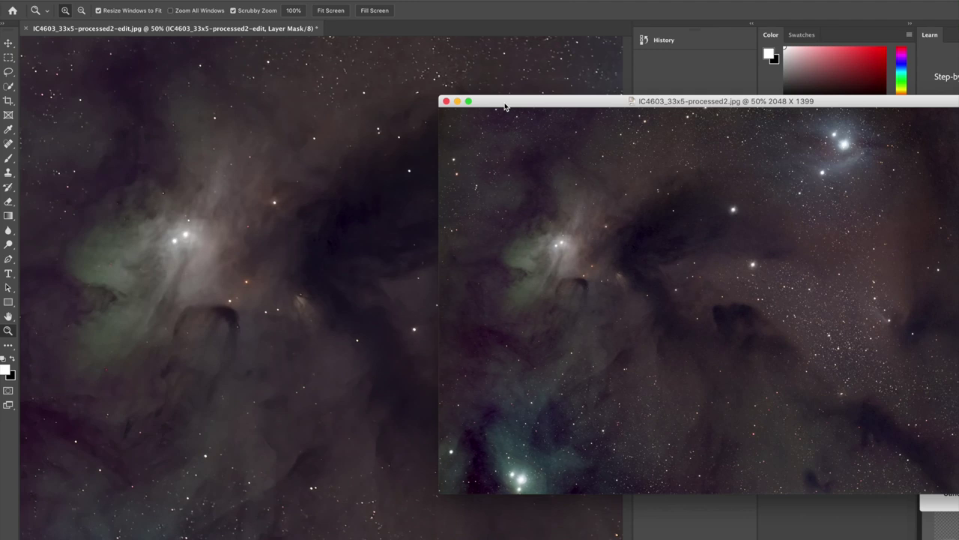
left_click_drag(504, 107, 435, 105)
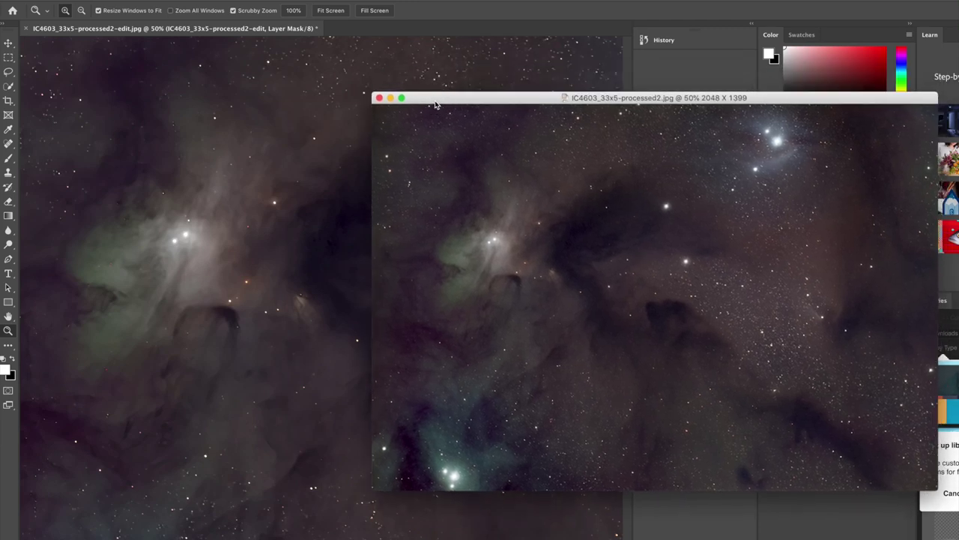
Step: Bring the edited image forward and examine the greenish nebula core at 100% zoom
left_click(251, 230)
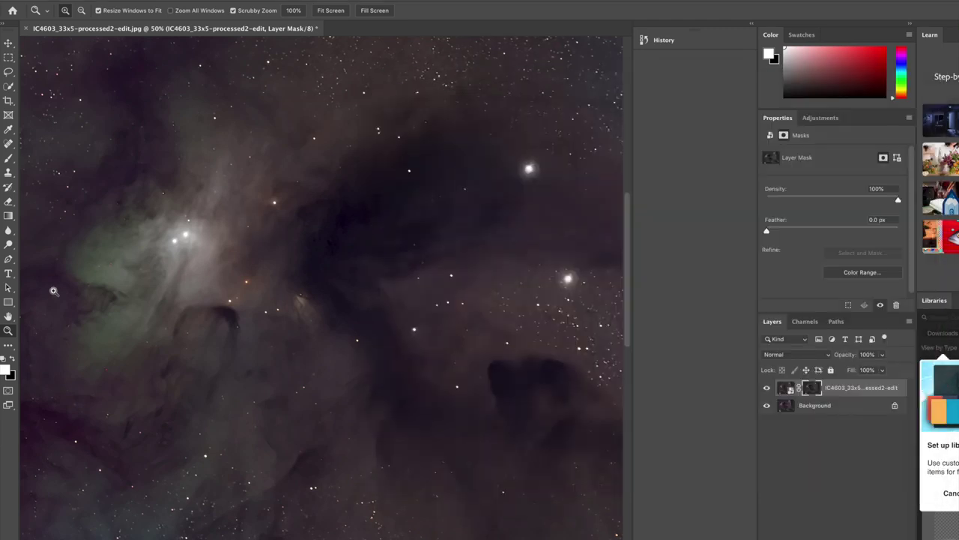
left_click(285, 243)
left_click(289, 238)
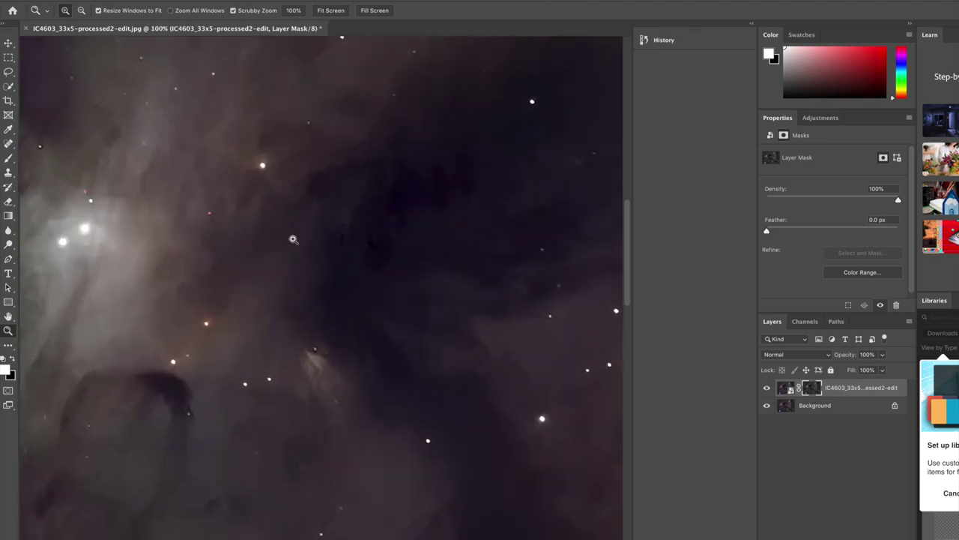
scroll(263, 271, "down", 3)
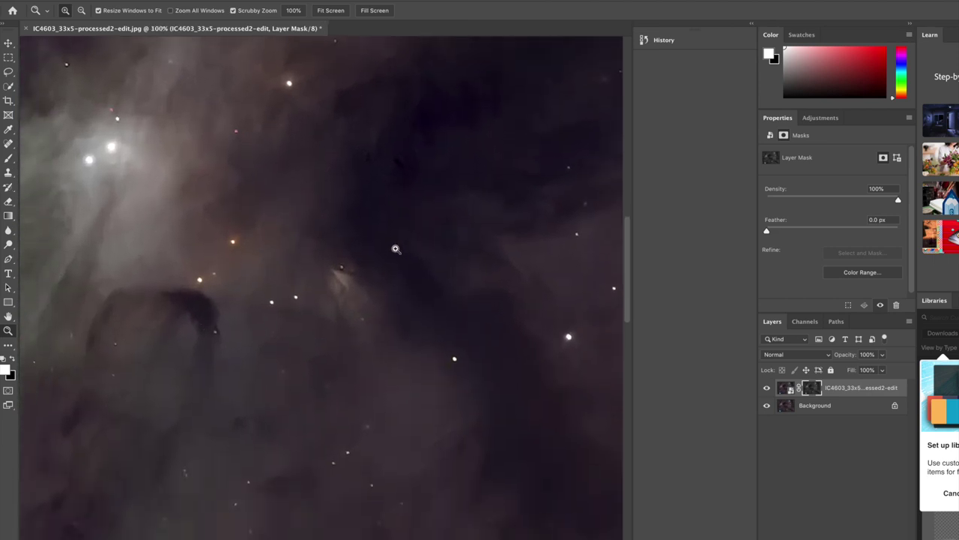
scroll(395, 249, "right", 3)
scroll(395, 249, "down", 5)
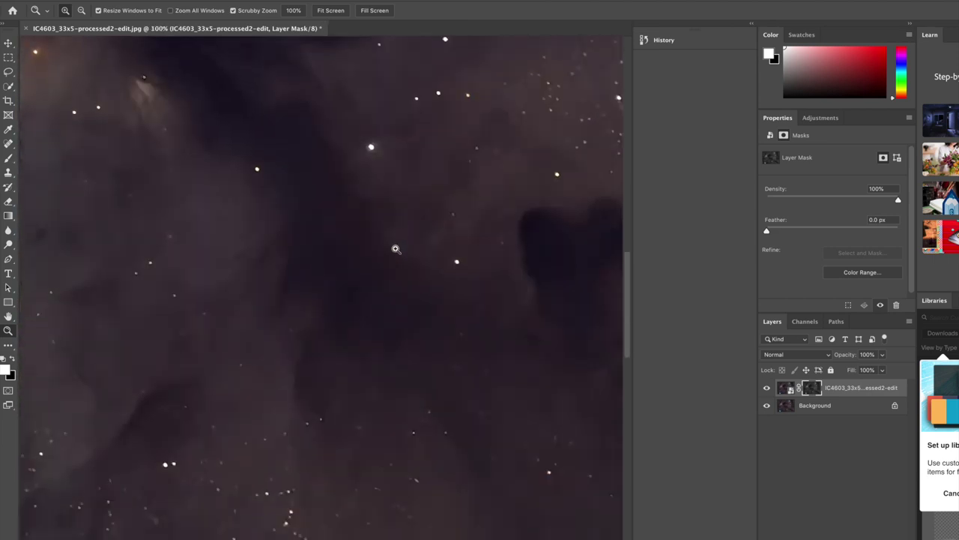
scroll(398, 249, "right", 5)
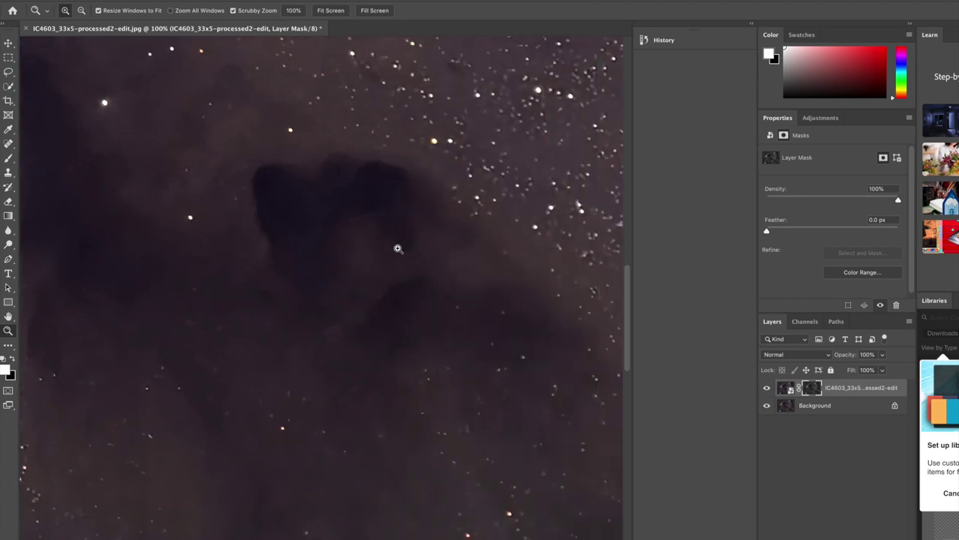
key("alt")
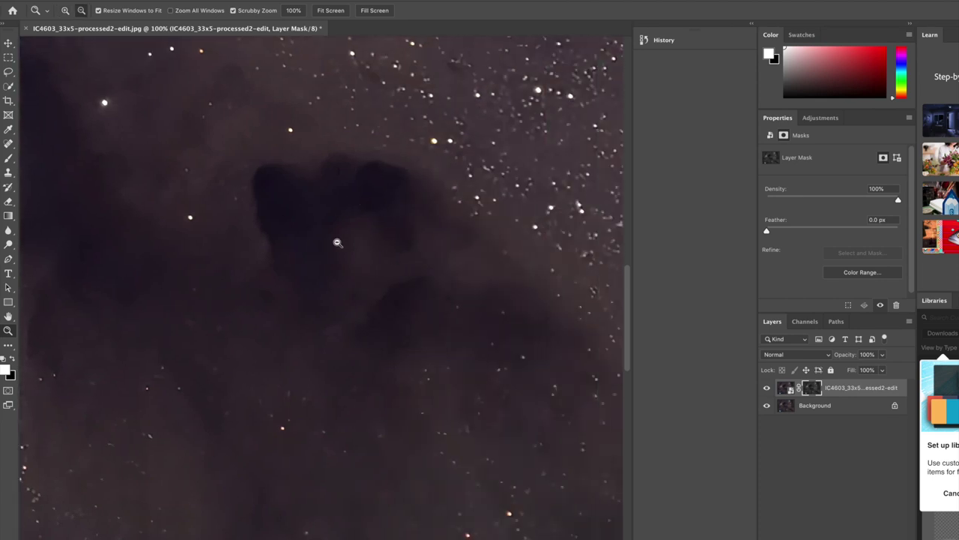